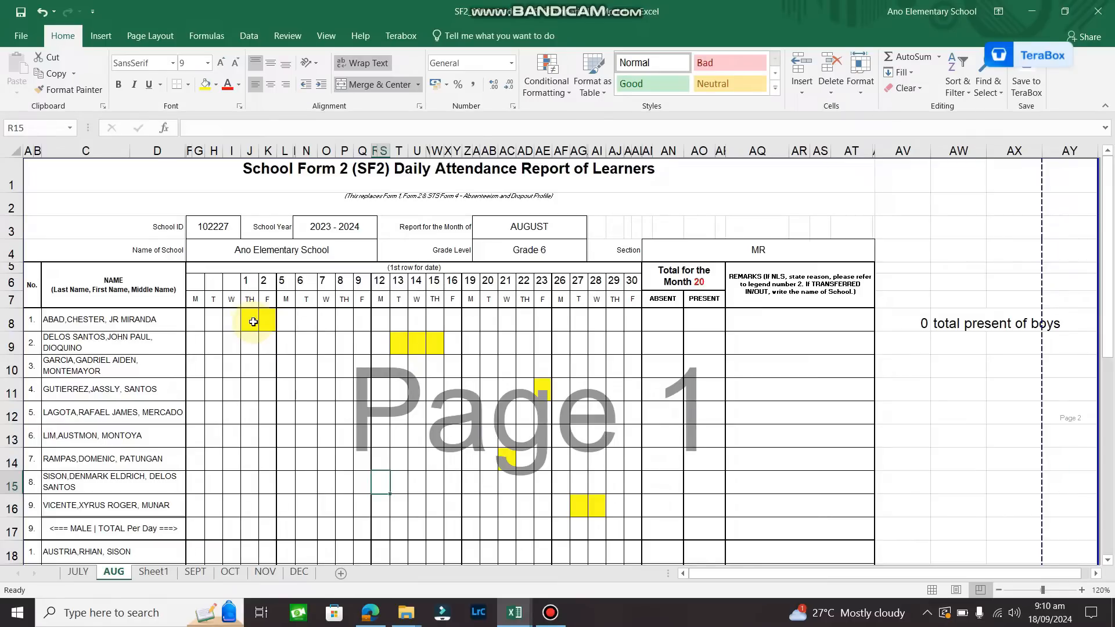
- Enter the monthly absent totals 2, 3 and 1 for the male learners in rows 8, 9 and 11
left_click(253, 322)
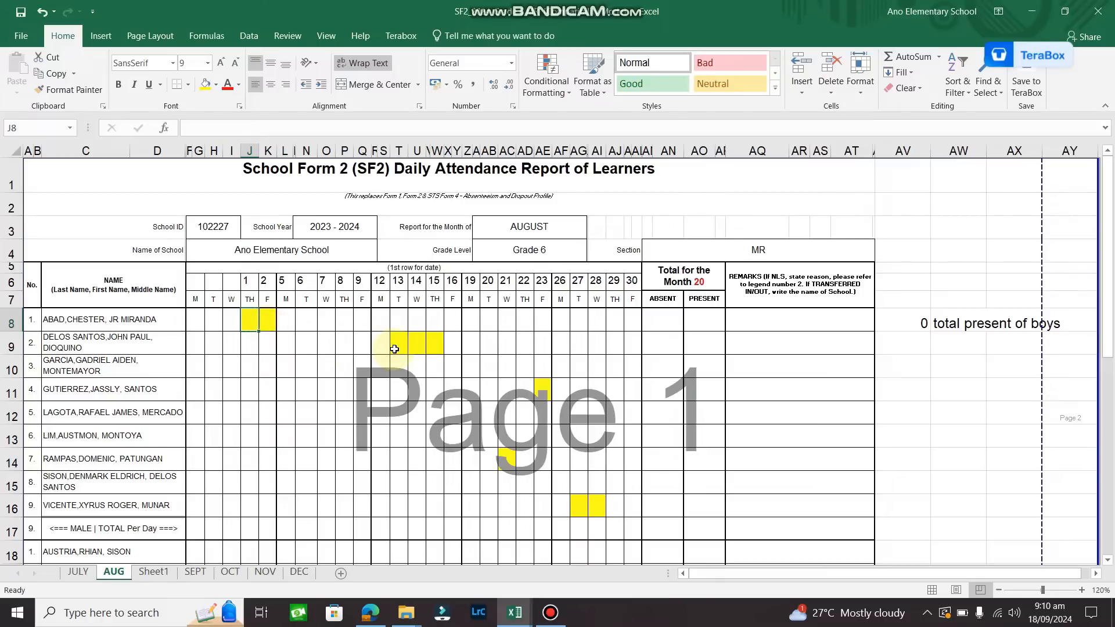
scroll(559, 470, "down", 4)
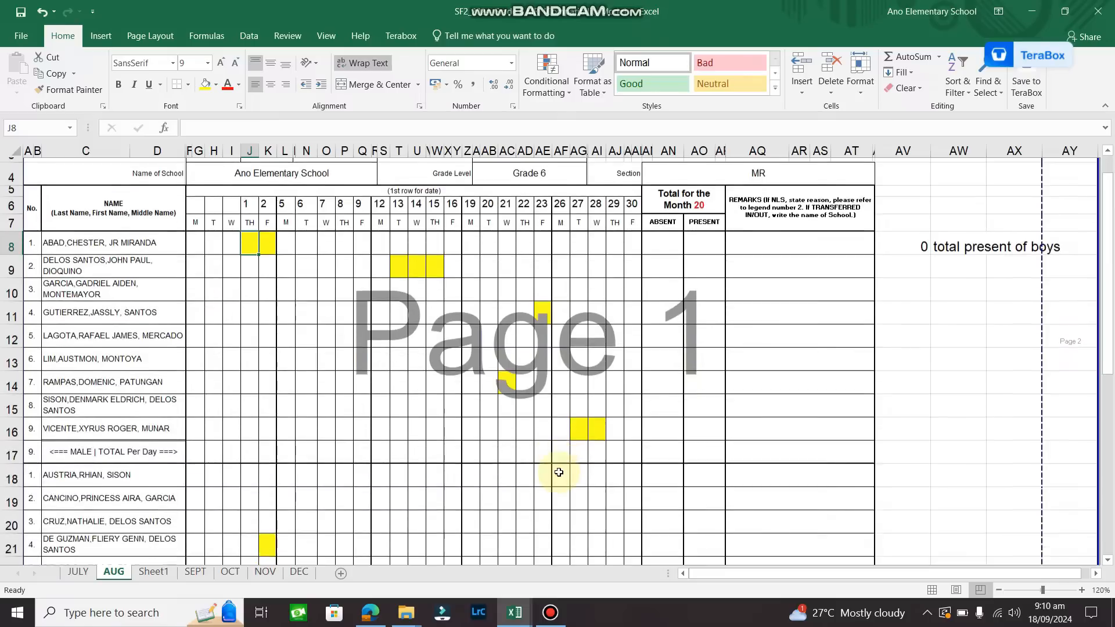
scroll(558, 473, "down", 3)
scroll(559, 472, "up", 7)
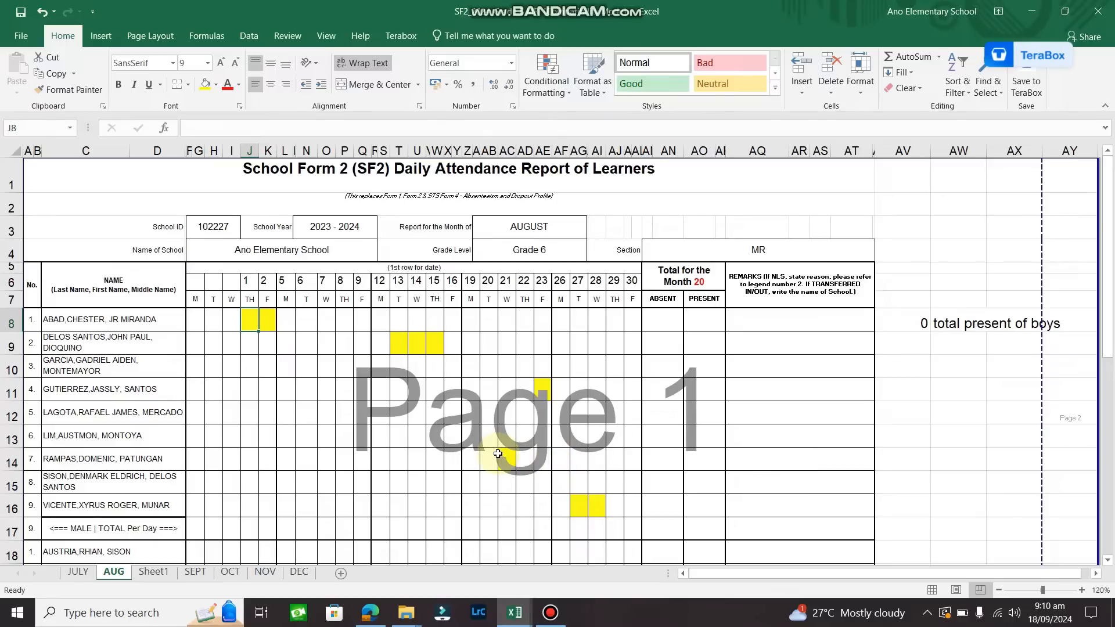
left_click(659, 325)
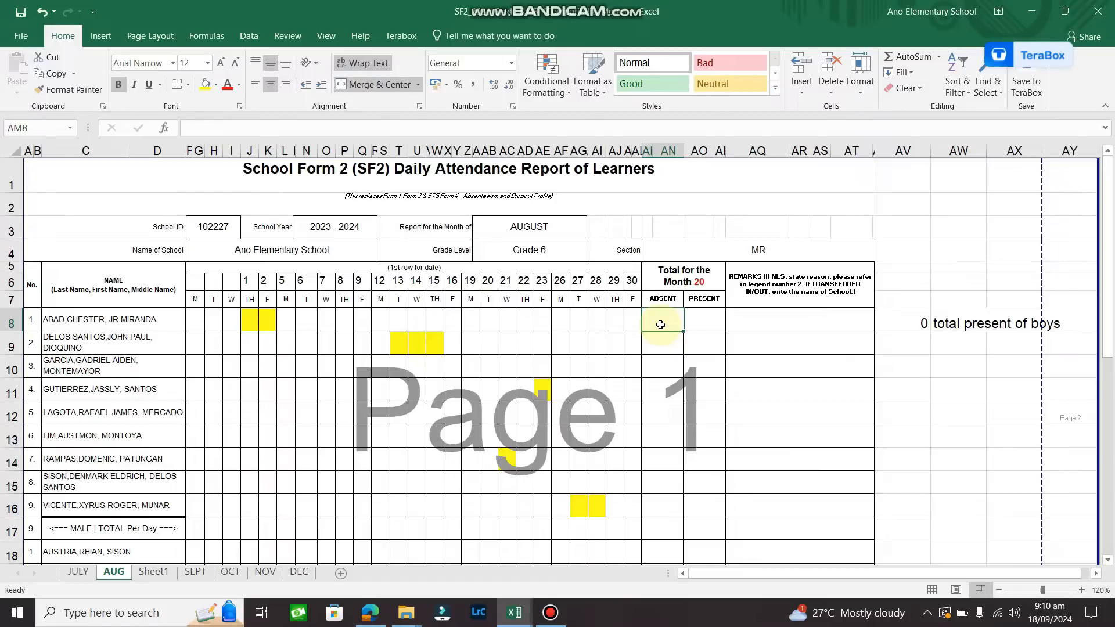
type("2")
key("Return")
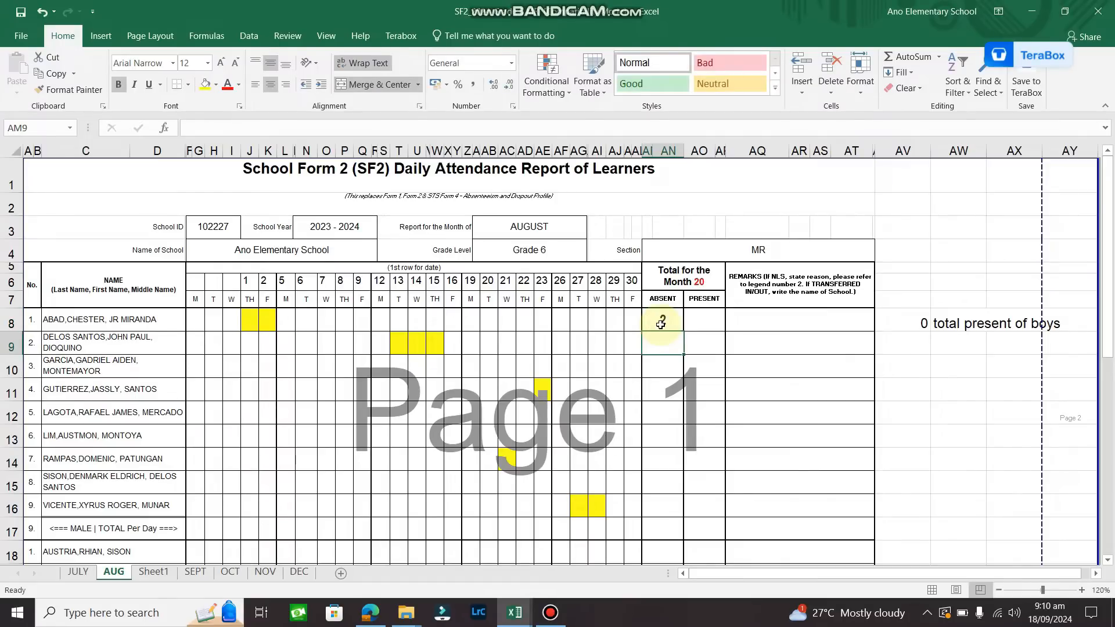
type("3")
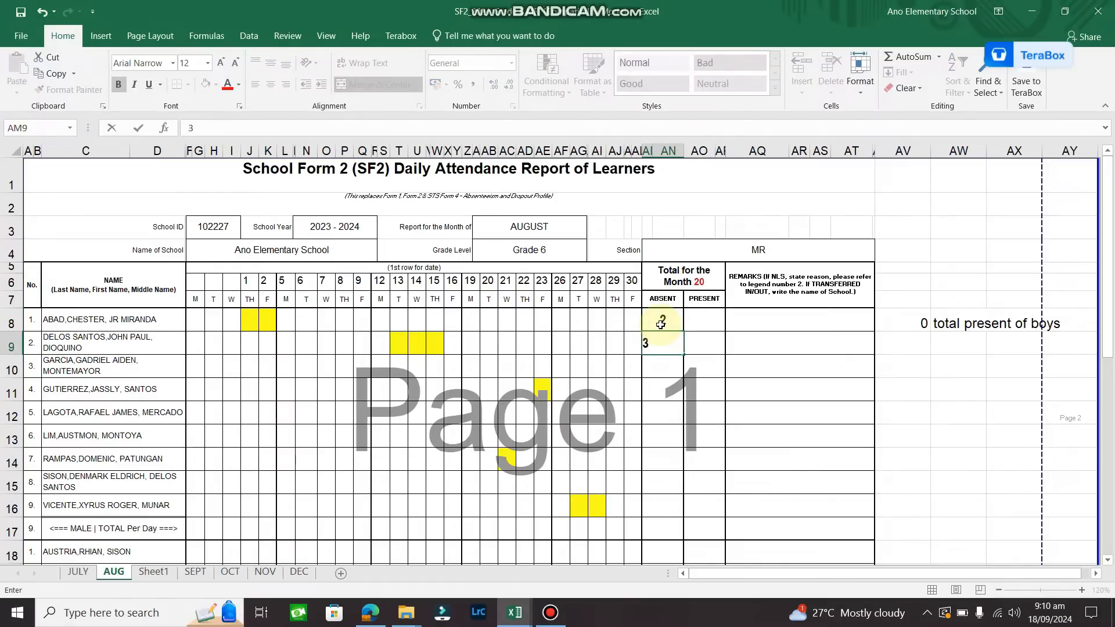
key("Return")
key("Return")
type("1")
key("Return")
- Enter absent totals of 1 in row 14 and 2 in row 16 for the remaining absent male learners
key("Return")
key("Return")
type("1")
key("Return")
key("Return")
key("Return")
type("2")
key("BackSpace")
key("Up")
type("2")
key("Return")
- Enter absent totals of 1 in row 21 and 5 in row 28 for the female learners with marked absences
key("Return")
key("Return")
key("Return")
key("Return")
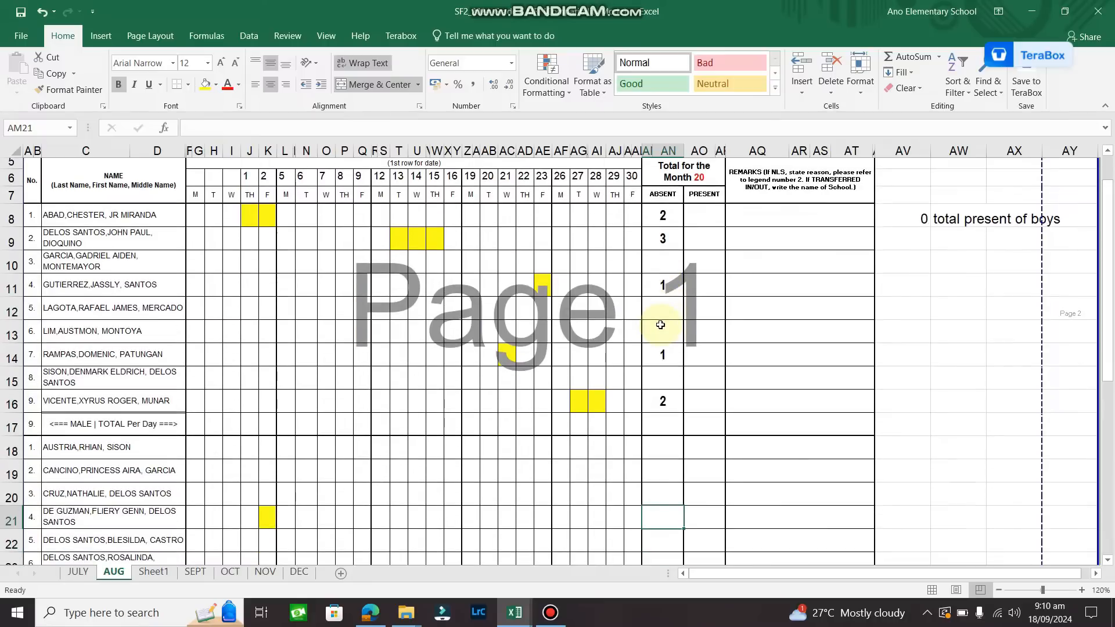
type("1")
key("Return")
key("Return")
key("Return")
key("Return")
key("Return")
key("Return")
key("Return")
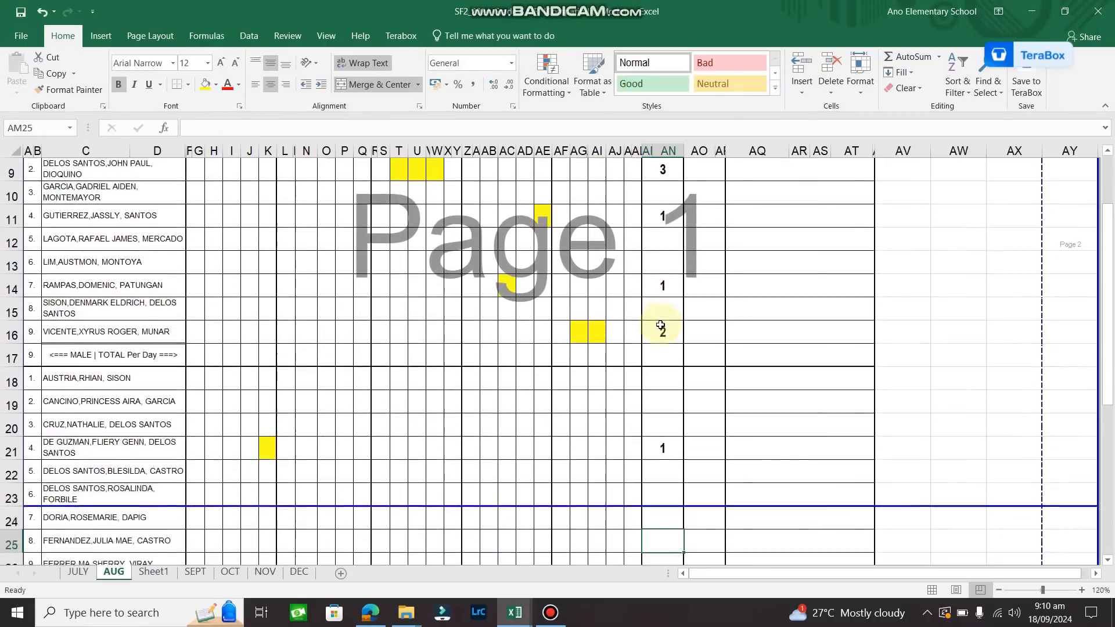
type("5")
key("Return")
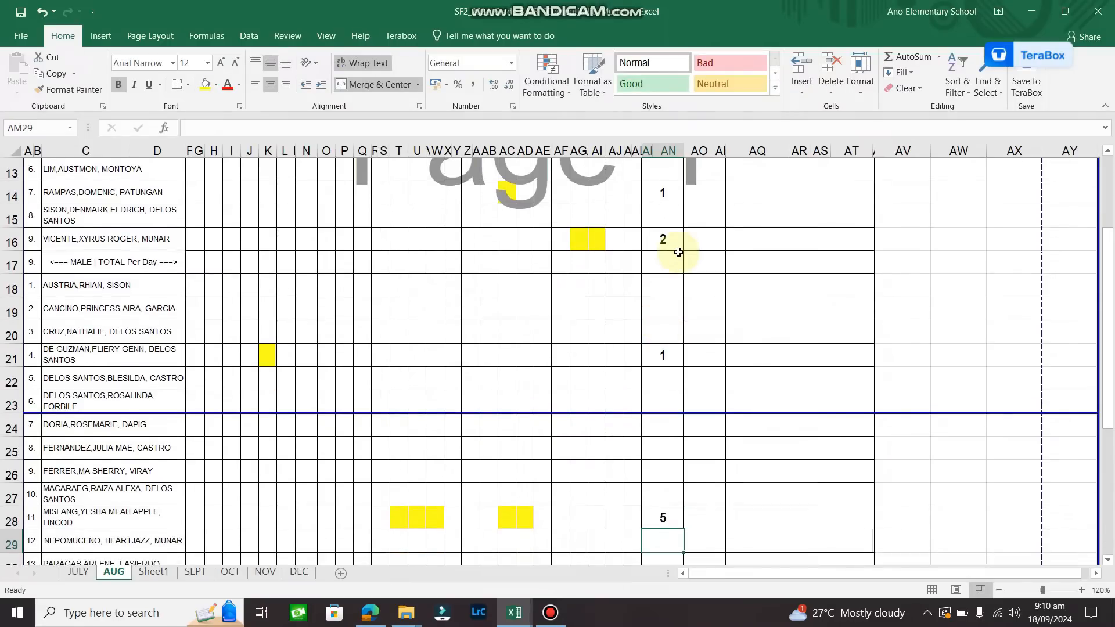
- Fill the blank absent totals of the male learners in rows 10, 12, 13 and 15 with 0
scroll(678, 252, "up", 4)
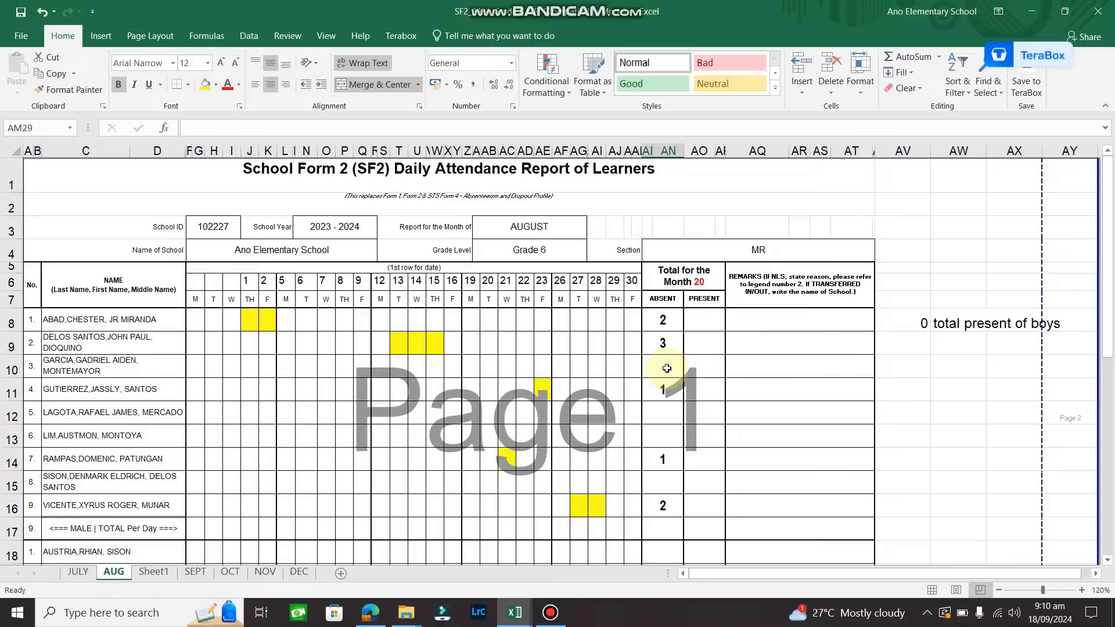
left_click(664, 372)
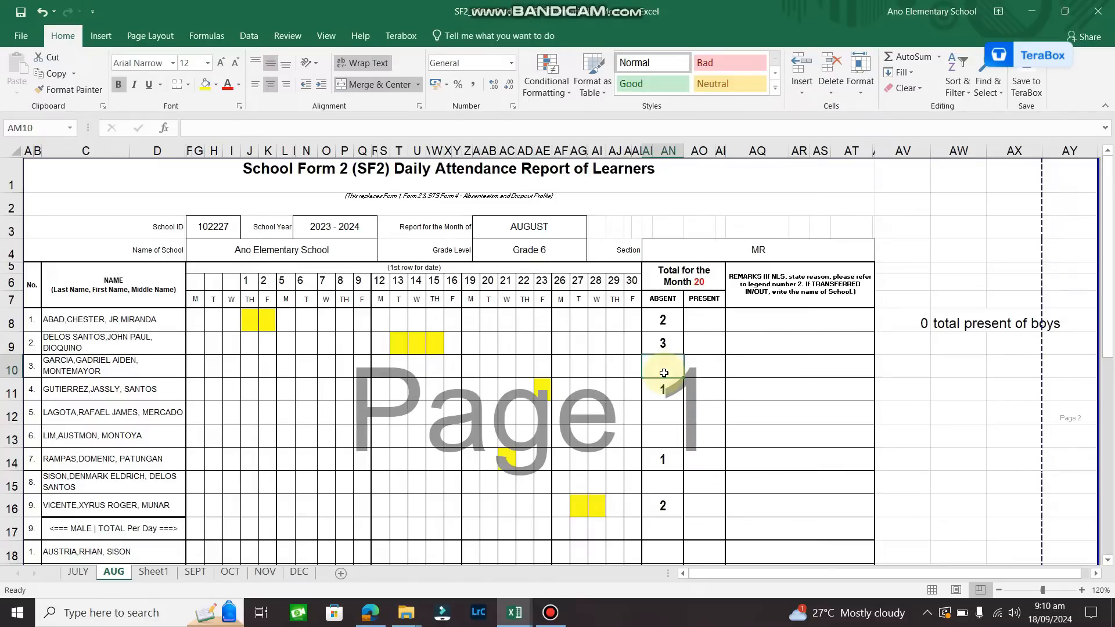
type("0")
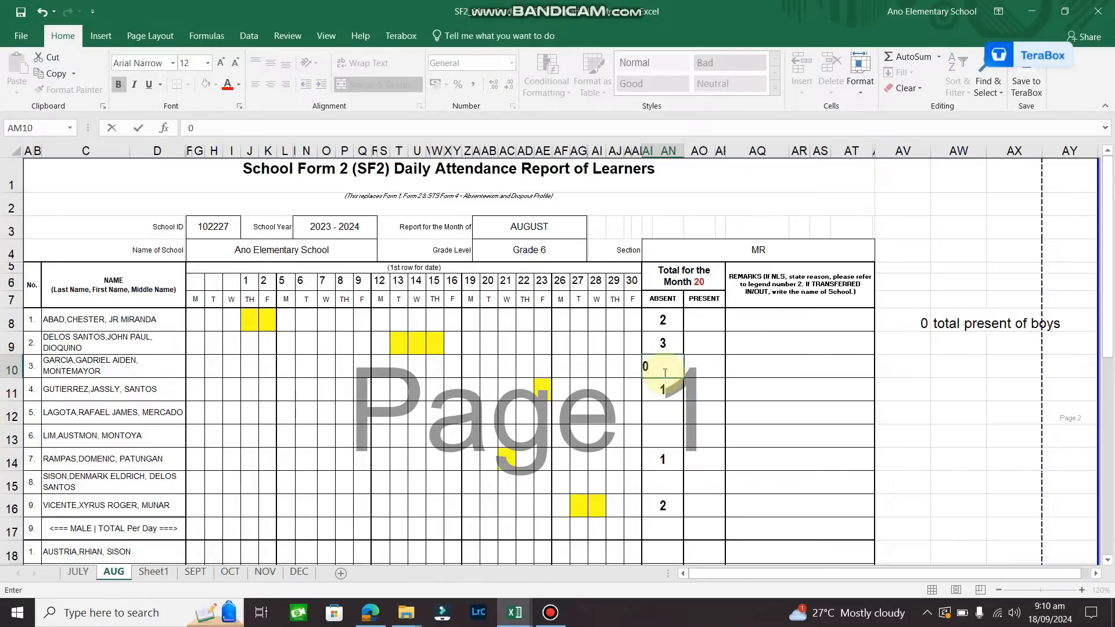
key("Return")
key("Return")
type("0")
key("Return")
type("0")
key("Return")
key("Return")
type("0")
key("Return")
- Enter 0 as the absent total for the female learners in rows 18 to 20, leaving the male total row blank
key("Return")
type("0")
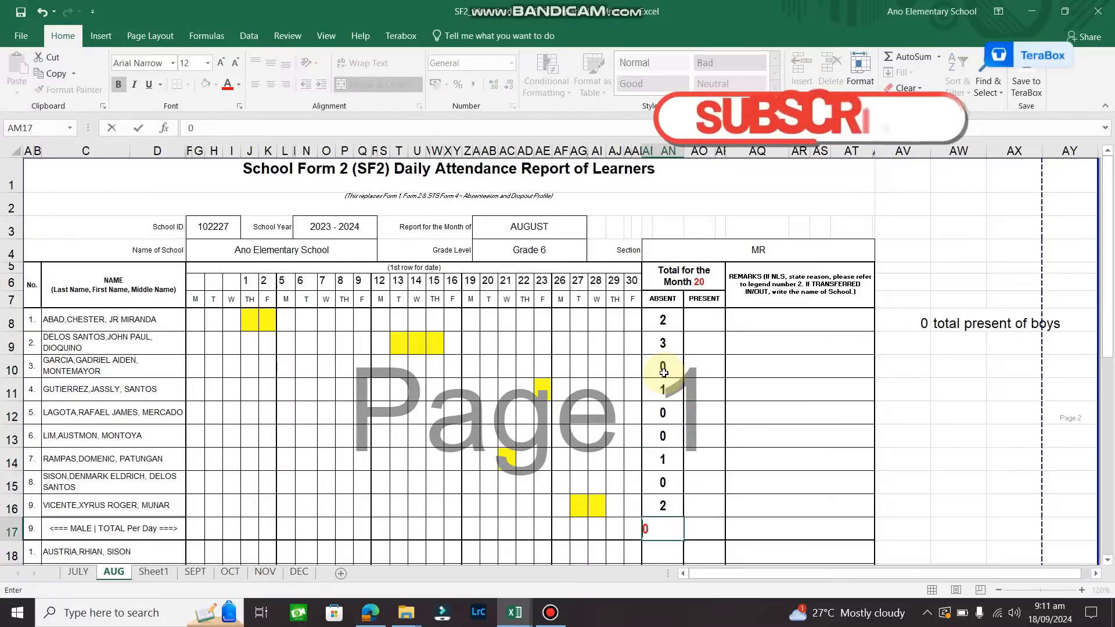
key("Return")
key("Return")
key("Up")
type("0")
key("Return")
type("0")
key("Return")
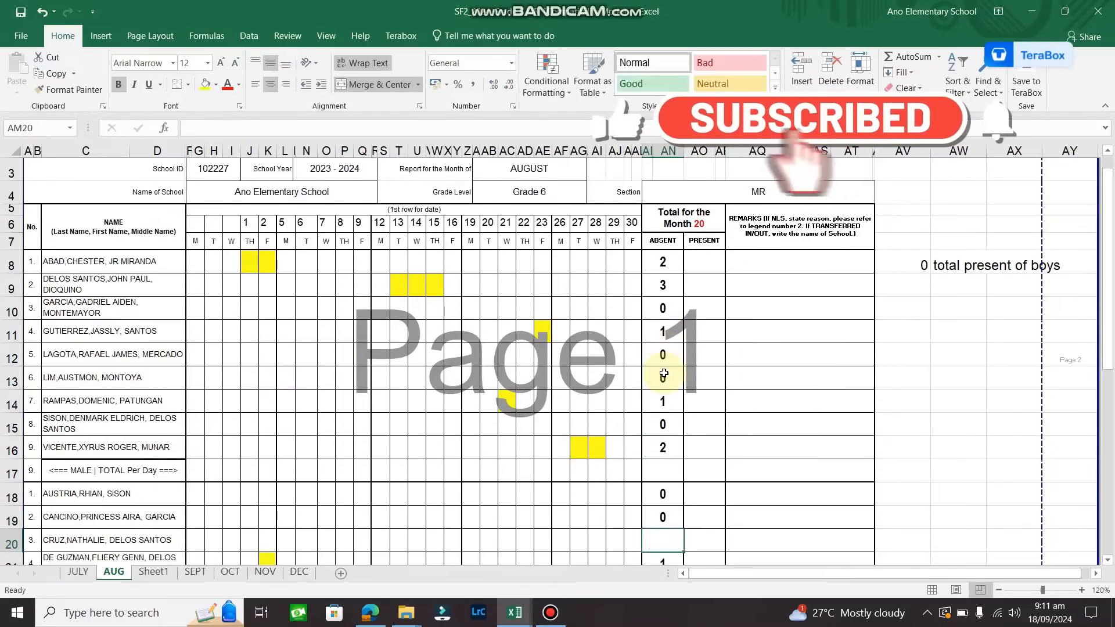
type("0")
key("Return")
- Enter 0 as the absent total for the female learners in rows 22 to 26
key("Return")
type("0")
key("Return")
type("0")
key("Return")
type("0")
key("Return")
type("0")
key("Return")
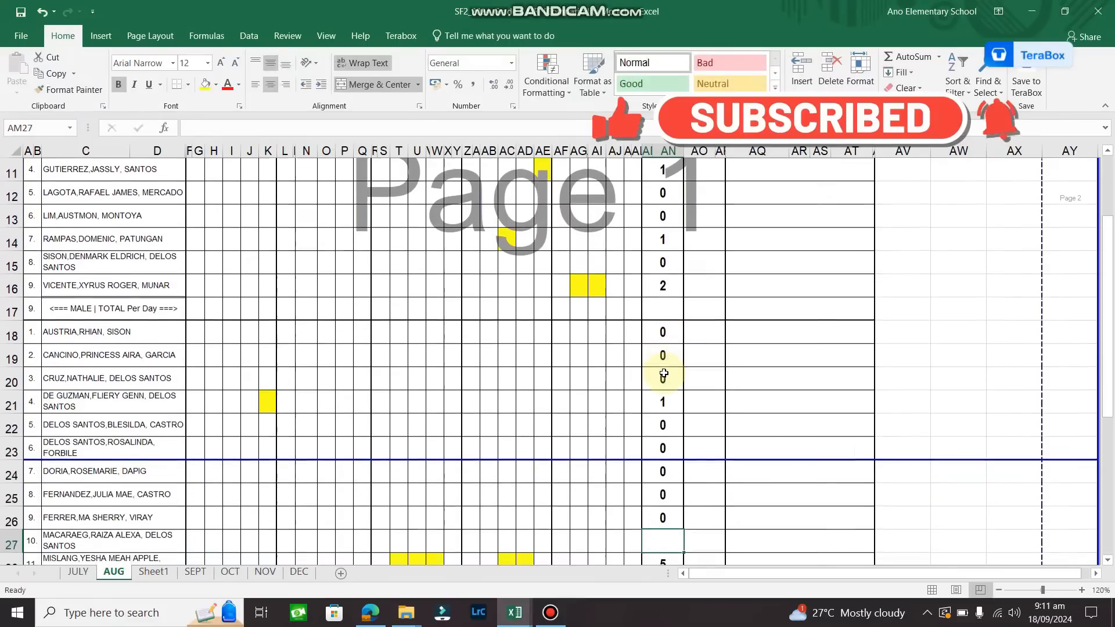
- Enter 0 as the absent total for the female learners in row 27 and rows 29 to 32
type("0")
key("Down")
type("0")
key("Down")
type("0")
key("Down")
type("0")
key("Up")
- Enter the monthly present totals 18, 17, 20 and 19 for the male learners in rows 8 to 11
key("Up")
key("Up")
key("Up")
key("Up")
key("Up")
key("Up")
key("Up")
key("Up")
key("Up")
key("Up")
key("Up")
key("Up")
key("Up")
key("Up")
key("Up")
key("Up")
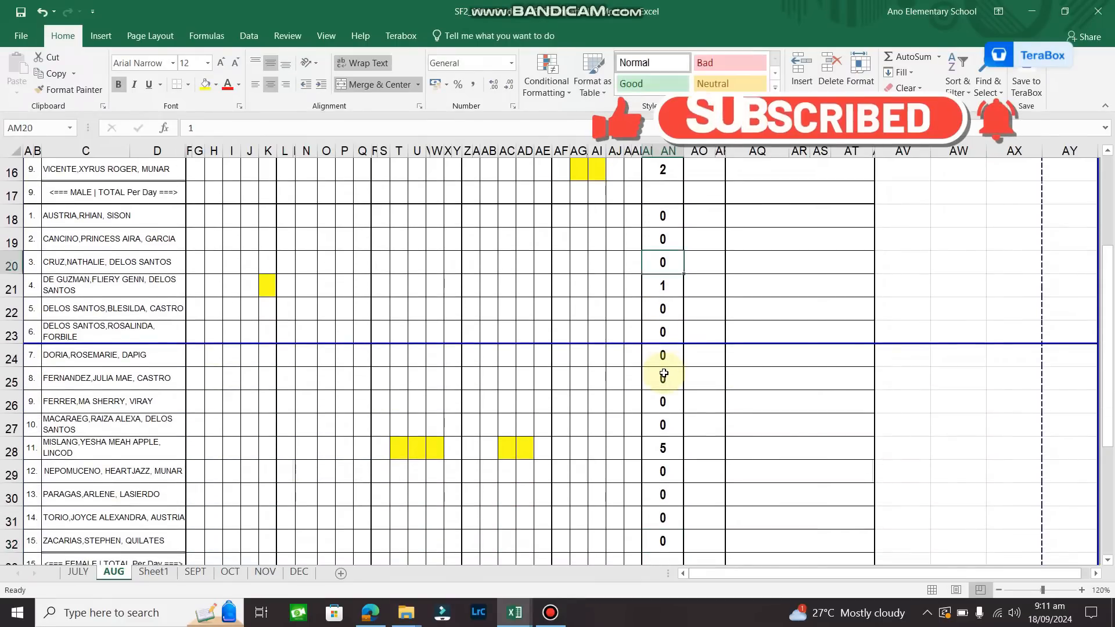
key("Up")
key("Up")
key("Up")
key("Up")
key("Up")
key("Up")
key("Up")
key("Up")
key("Up")
key("Up")
key("Up")
key("Up")
key("Up")
key("Up")
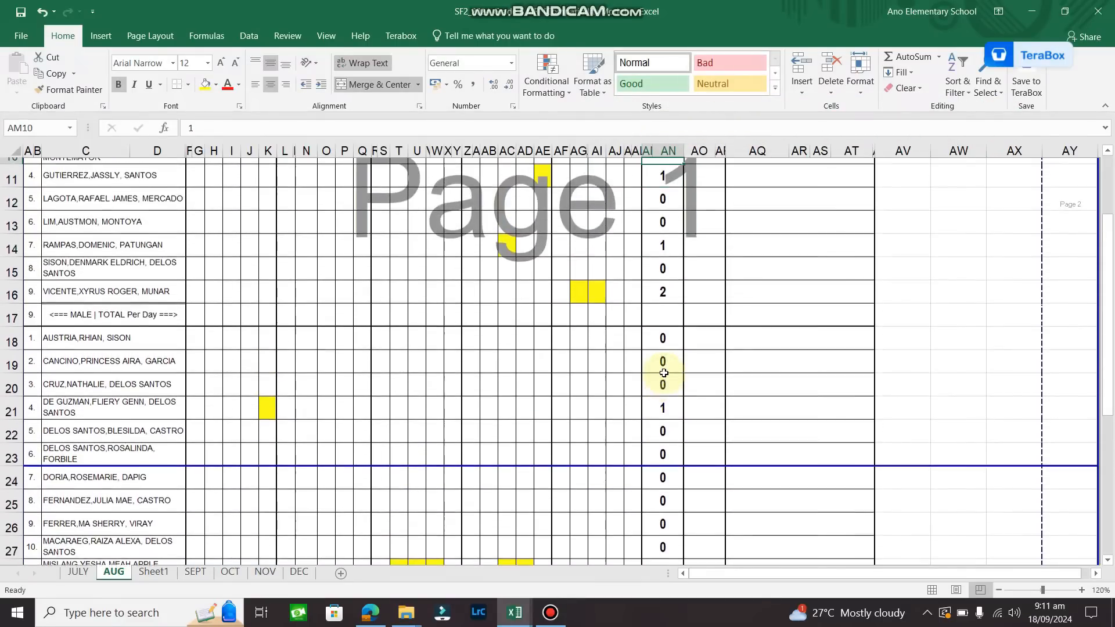
key("Down")
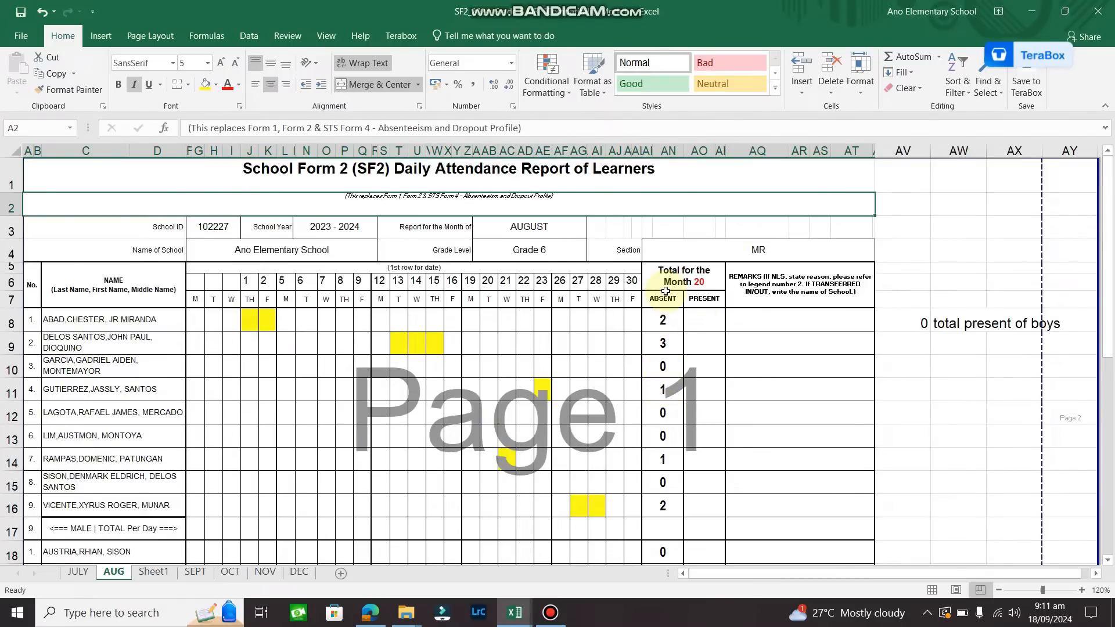
left_click(704, 317)
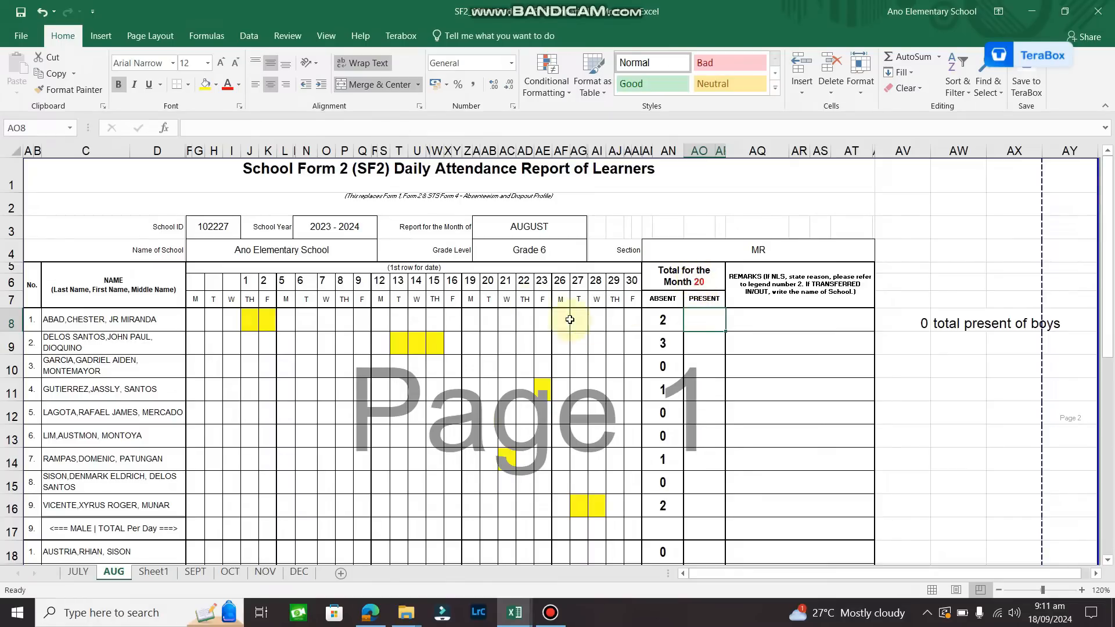
left_click(702, 278)
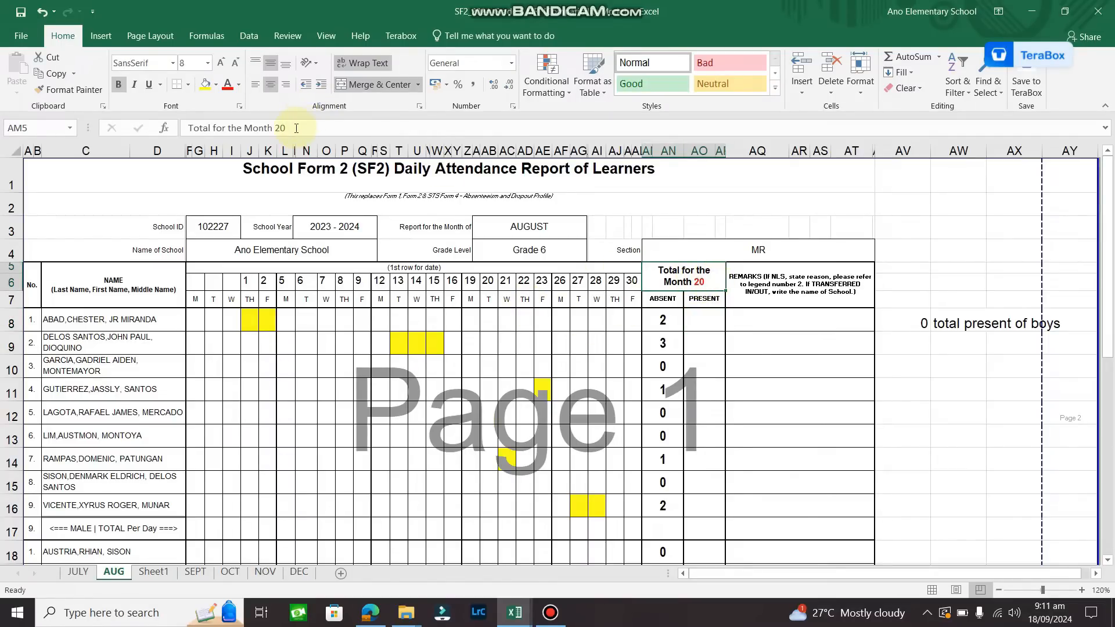
left_click(705, 321)
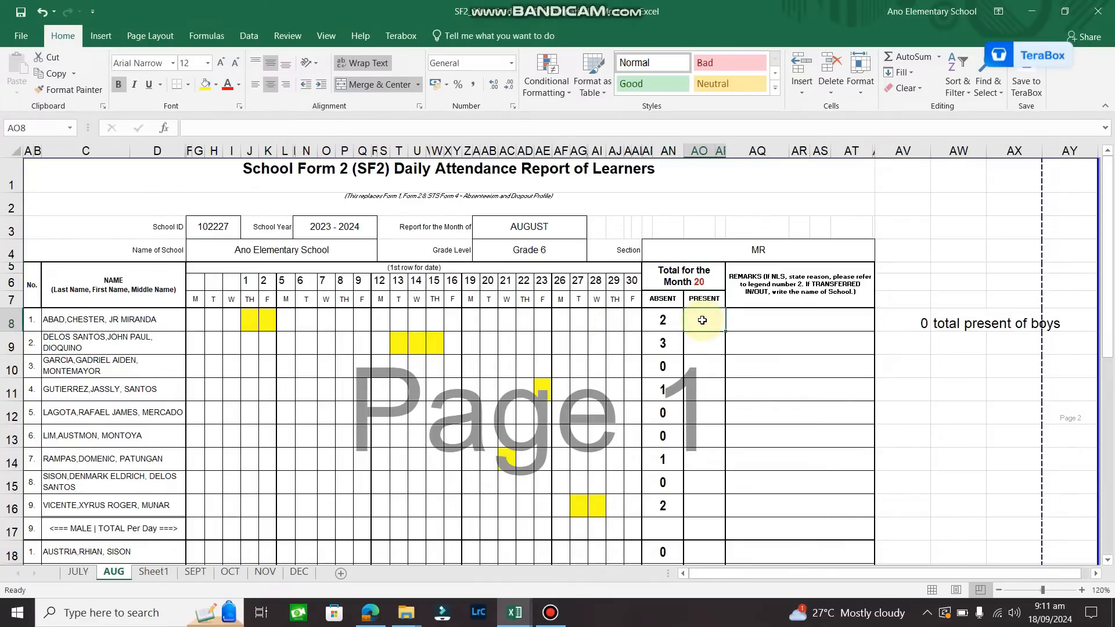
type("18")
key("Return")
type("17")
key("Return")
type("20")
key("Return")
type("19")
key("Return")
- Enter present totals of 20, 20, 19, 20 and 18 for the male learners in rows 12 to 16
type("20")
key("Return")
type("20 19")
key("Return")
type("20")
key("Return")
type("18")
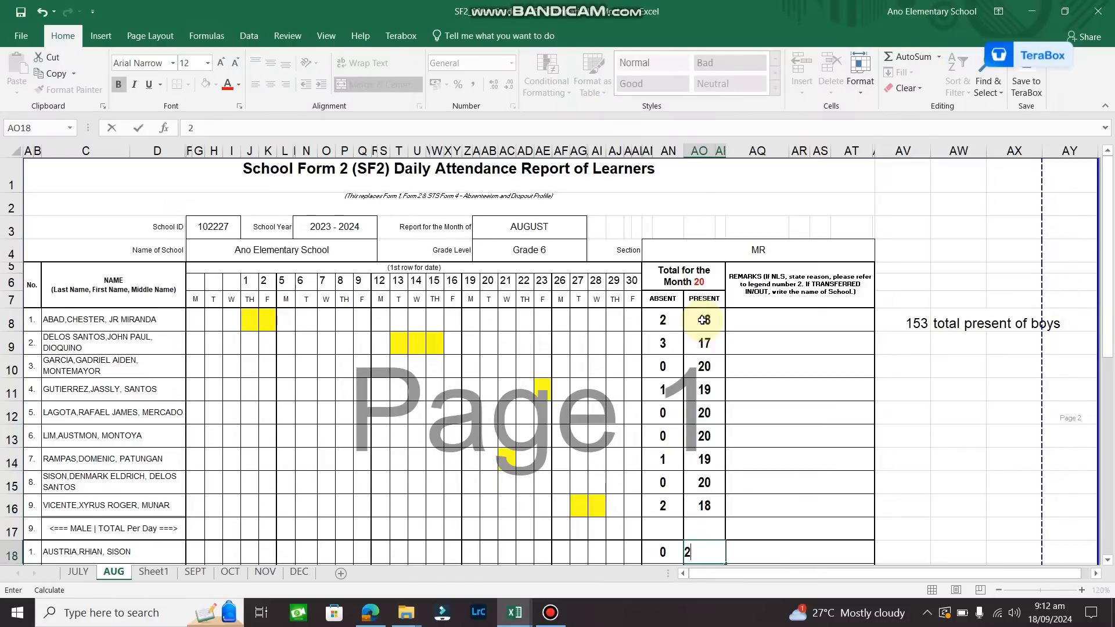
key("Return")
- Enter present totals of 20, 20, 20 and 19 for the female learners in rows 18 to 21, skipping the male total row
key("Return")
type("20")
key("Return")
type("20")
key("Return")
type("20")
key("Return")
type("19")
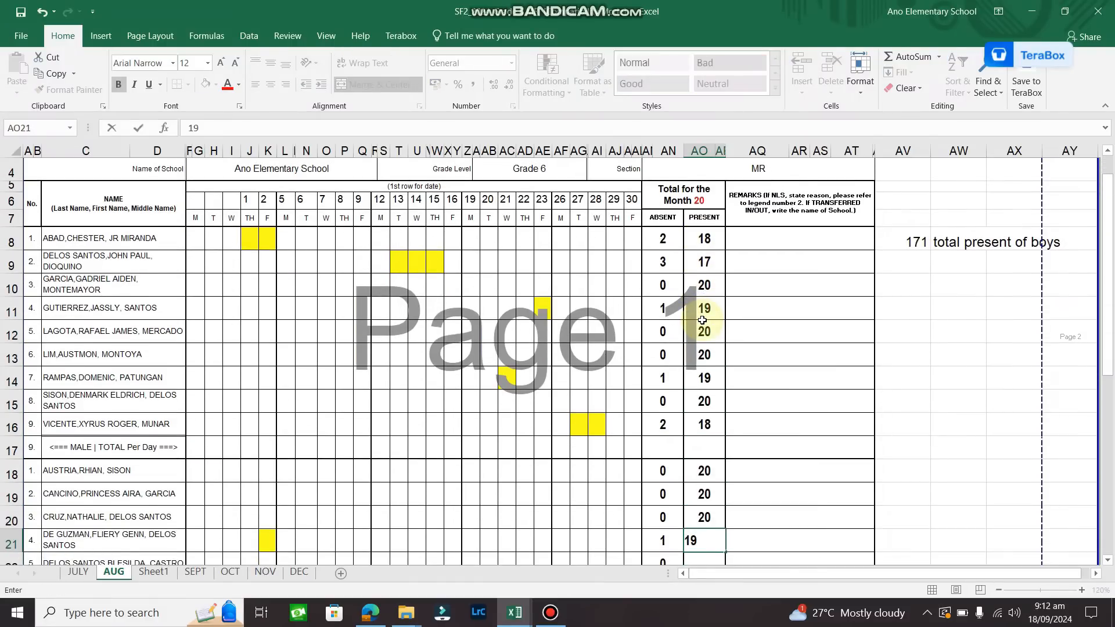
key("Return")
- Enter 20 as the present total for the female learners in rows 22 to 26
type("20")
key("Return")
type("20")
key("Return")
type("20")
key("Return")
type("20 20")
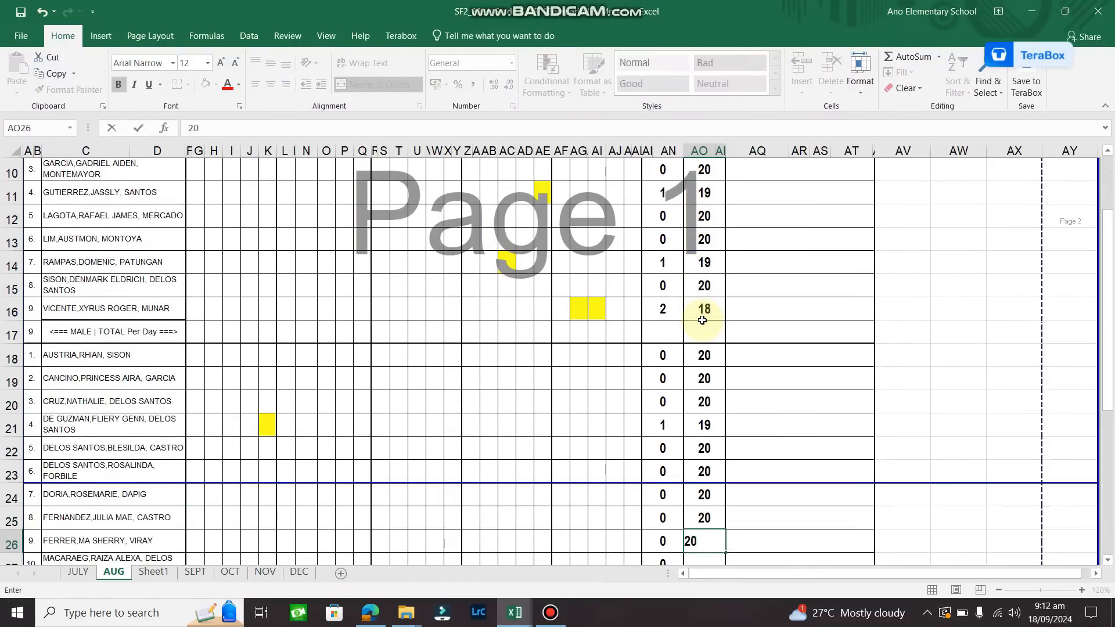
key("Return")
- Enter present totals of 20 in row 27, 15 in row 28 and 20 in rows 29 to 32
type("20")
key("Return")
type("15")
key("Return")
type("20")
key("Return")
type("20")
key("Return")
type("20 20")
key("Return")
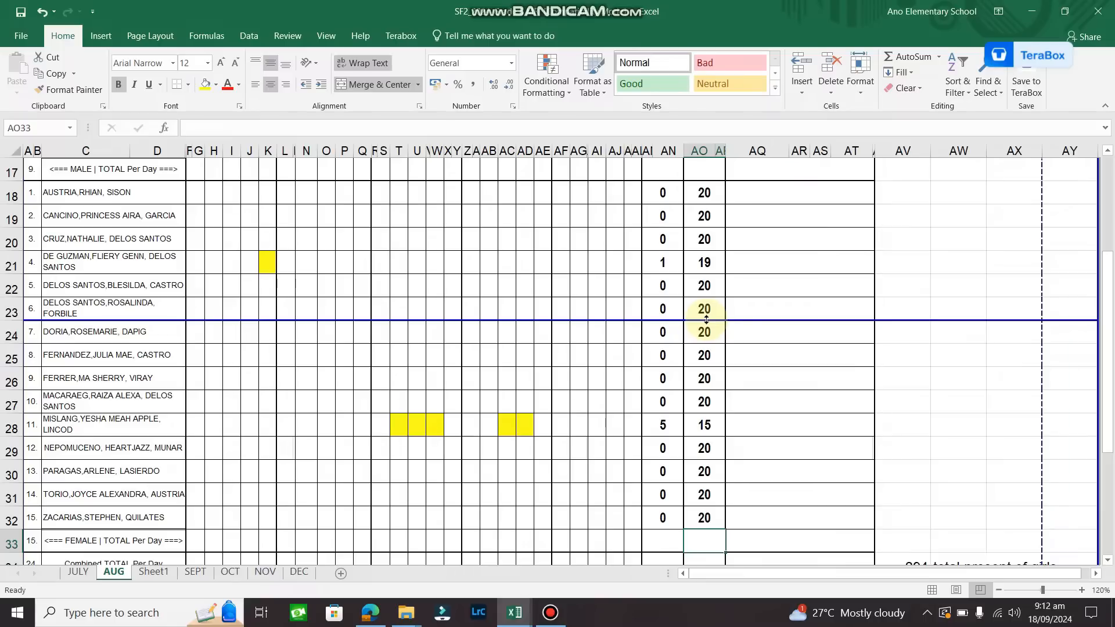
- Enter the formula =sum(am8:am6) as the absent total in the male total row
scroll(771, 443, "up", 5)
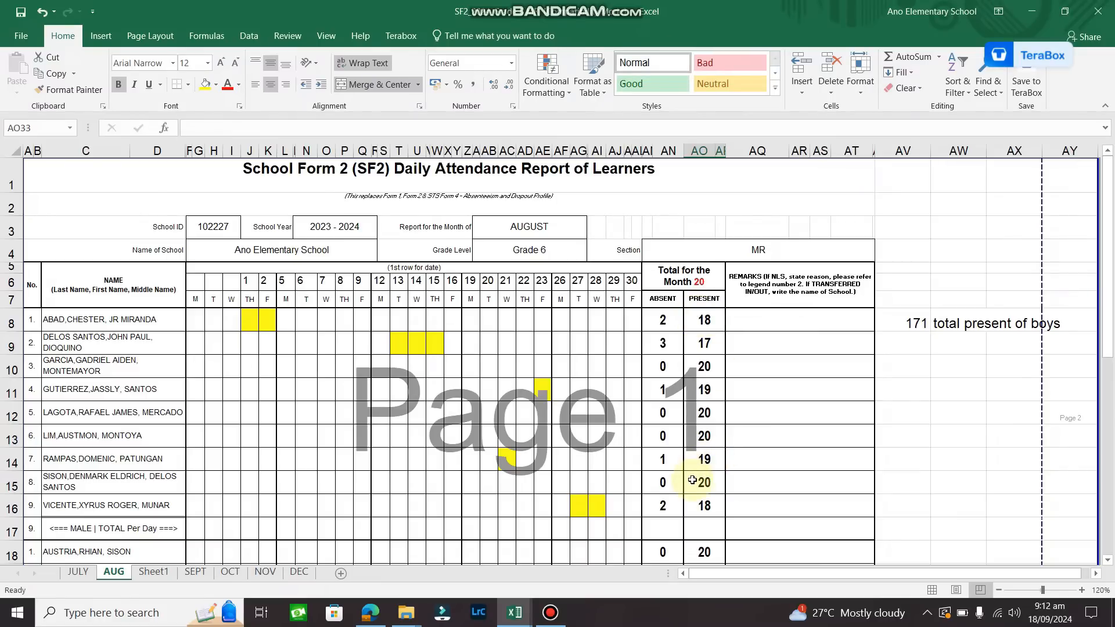
left_click(665, 532)
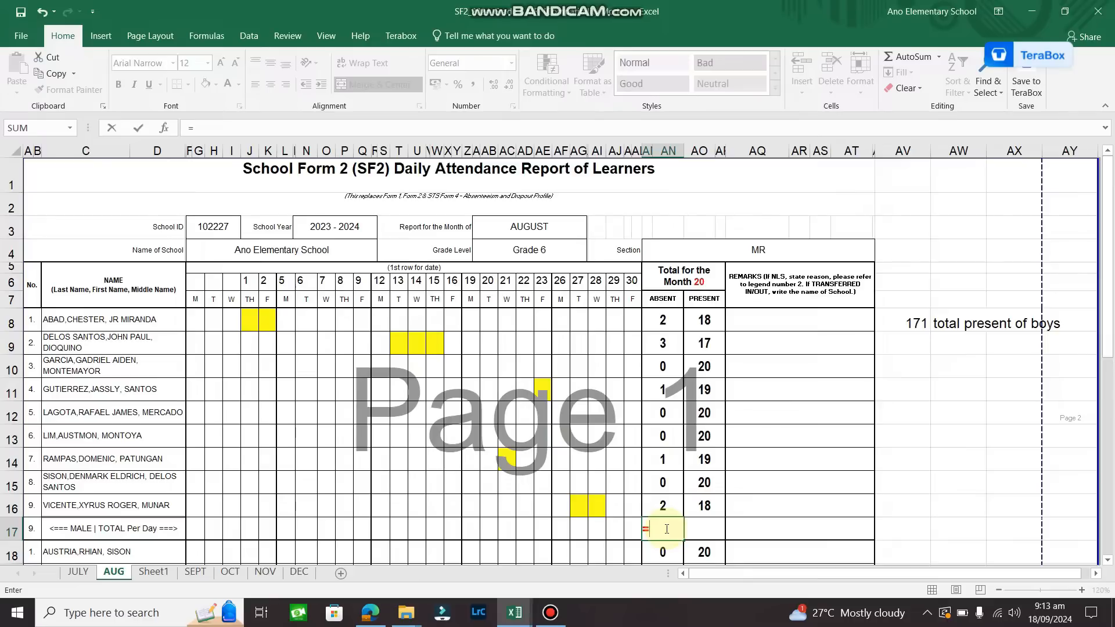
type("=sum")
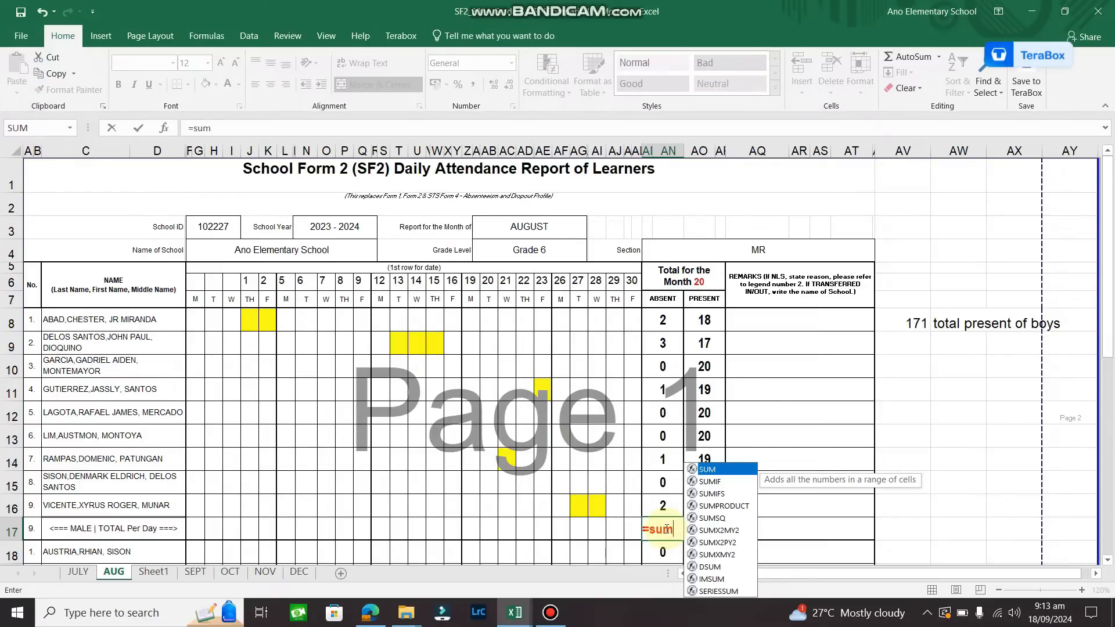
type("(")
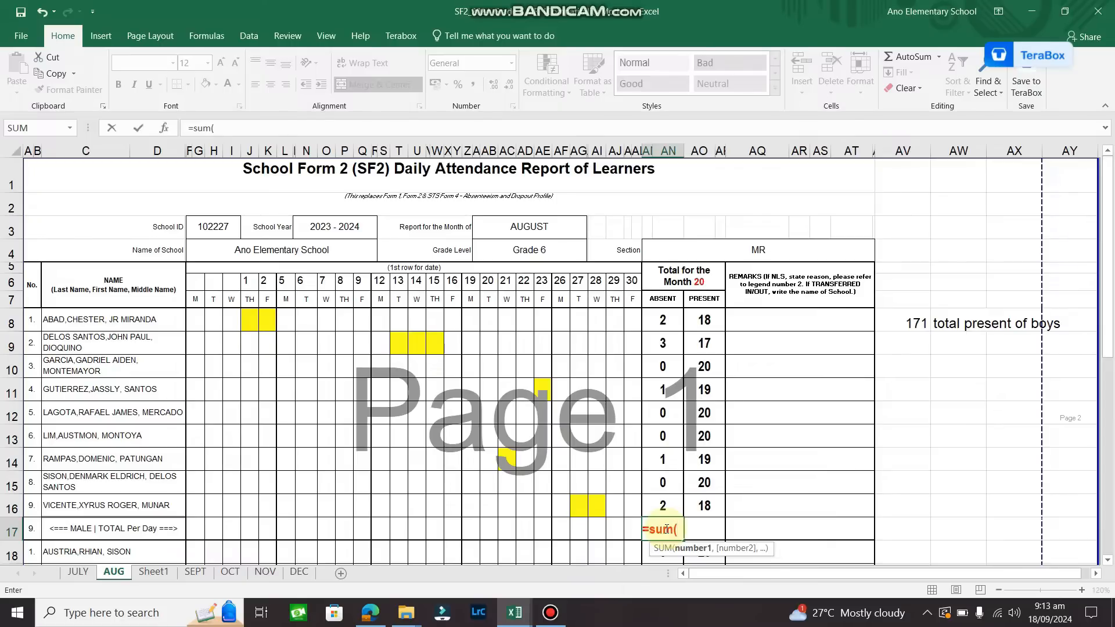
type("am")
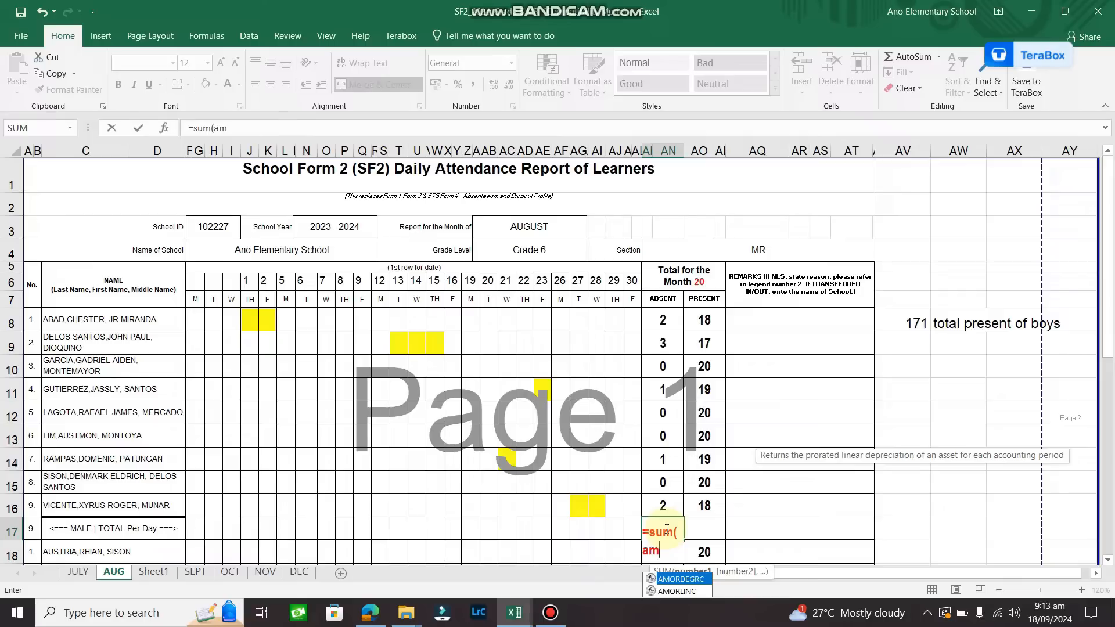
type("8")
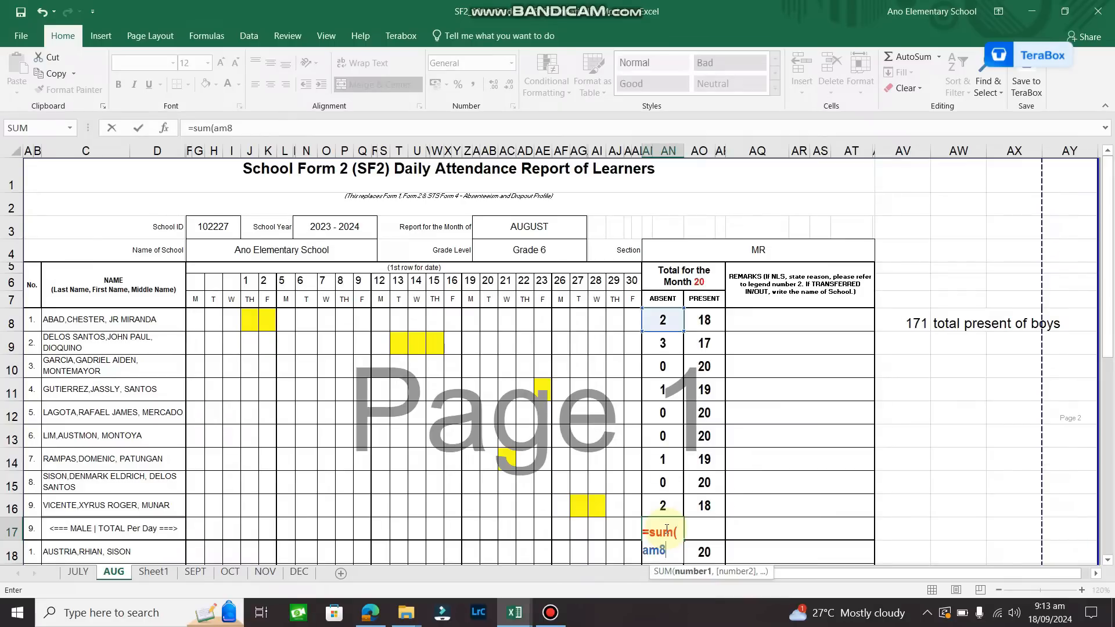
type(":a")
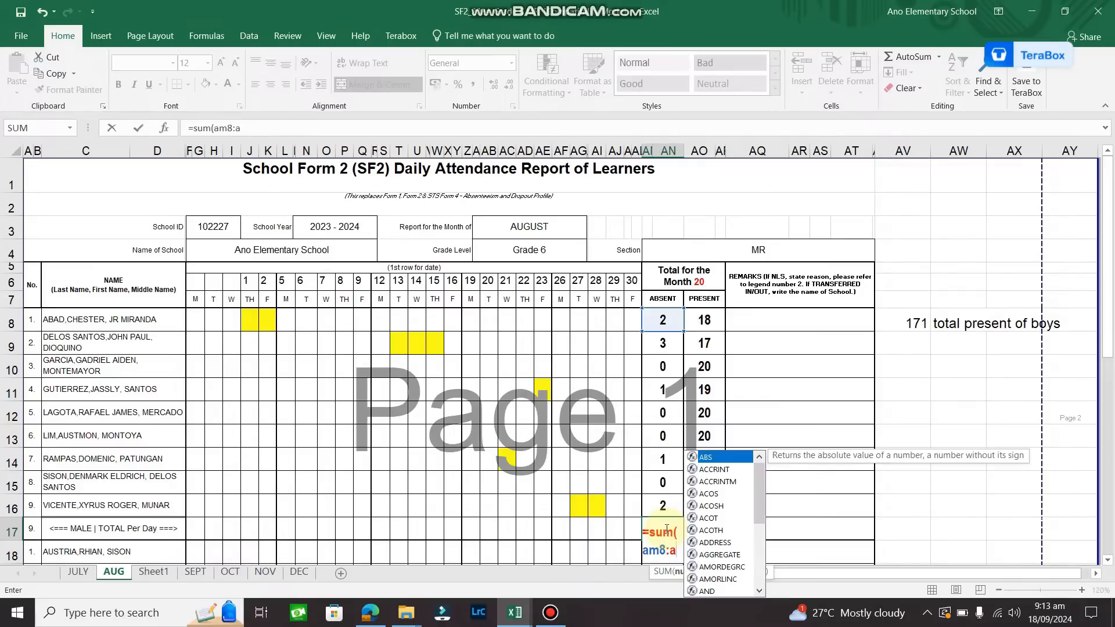
type("m1")
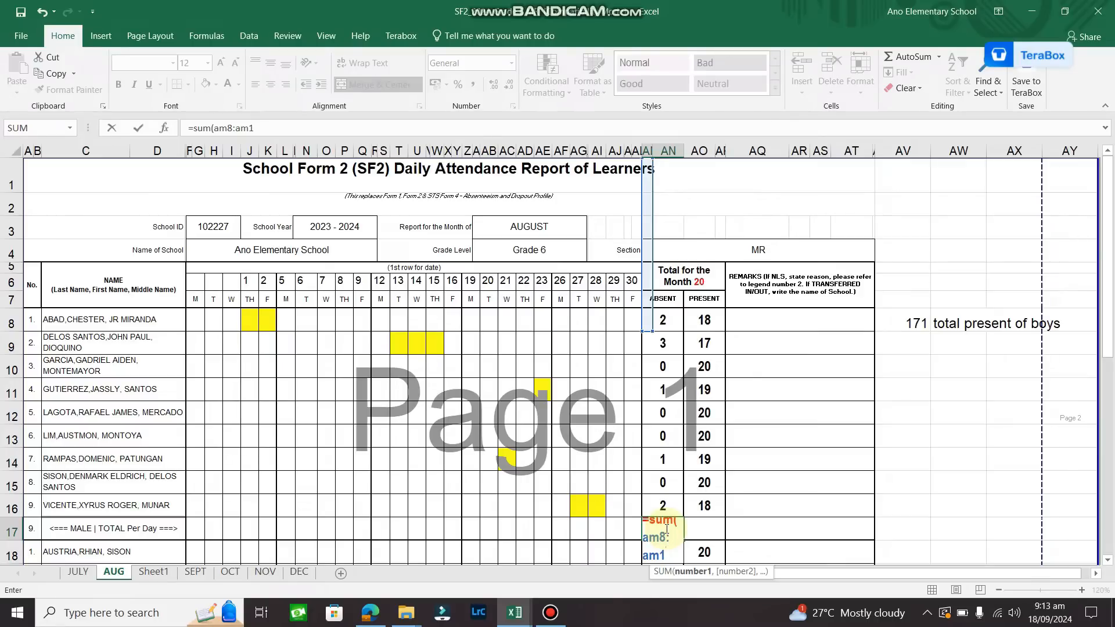
key("BackSpace")
type("6")
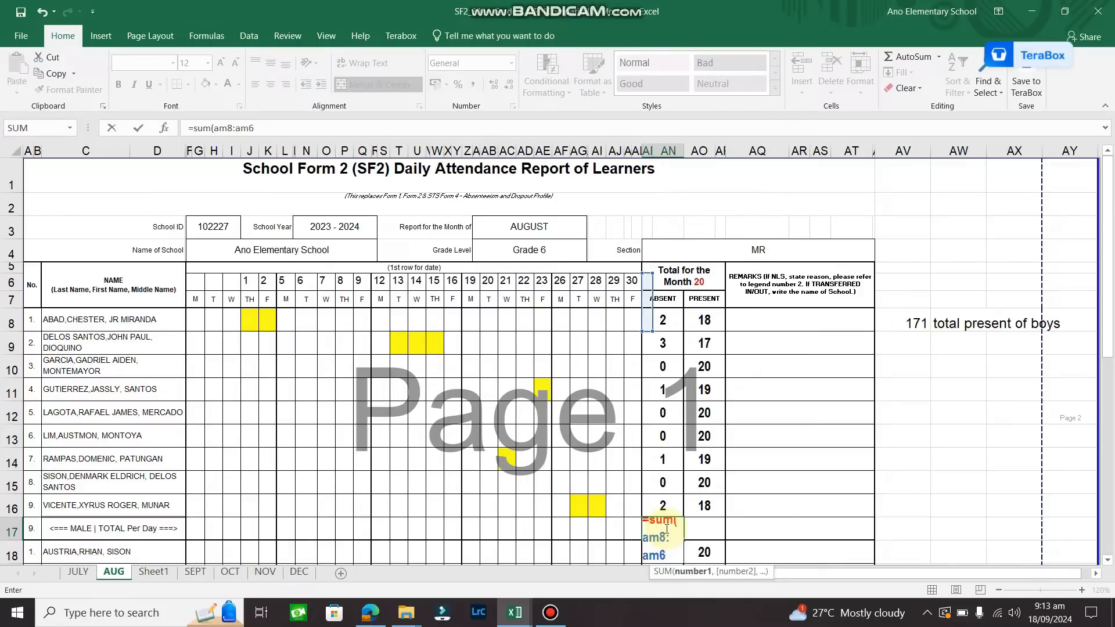
key("ctrl+Return")
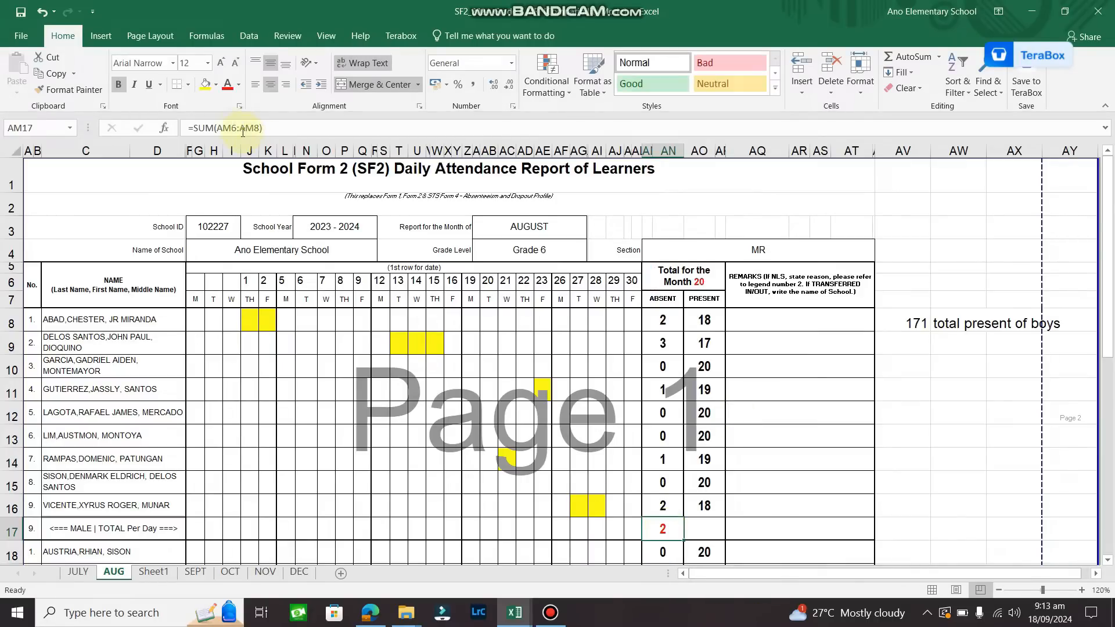
- Correct the male absent total's formula to =SUM(AM8:AM16)
left_click(235, 127)
type("8")
key("BackSpace")
type("16")
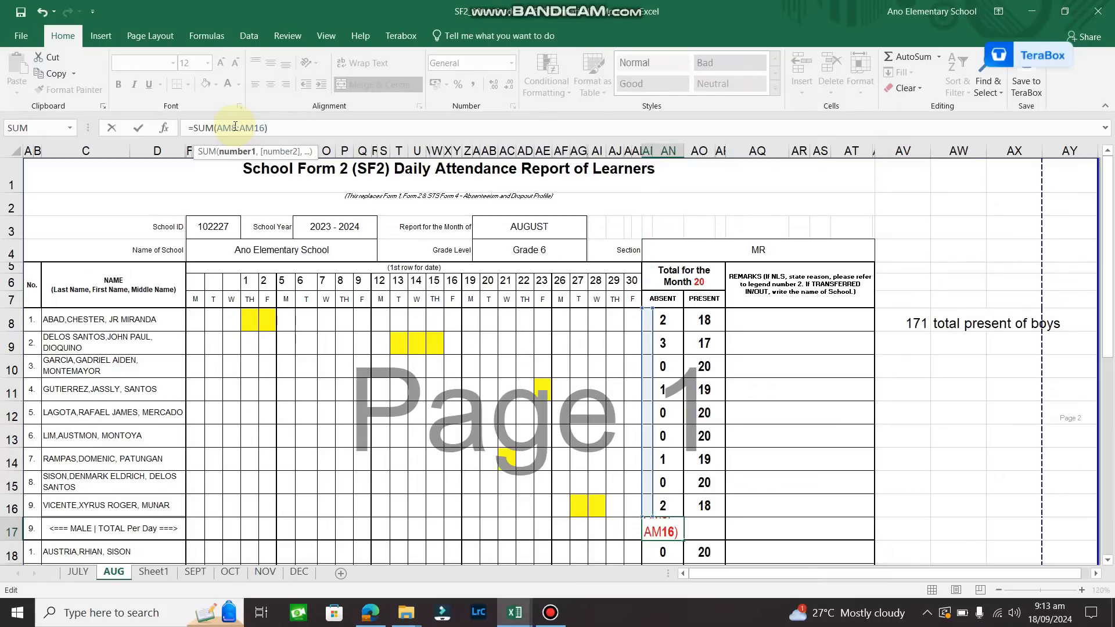
key("Return")
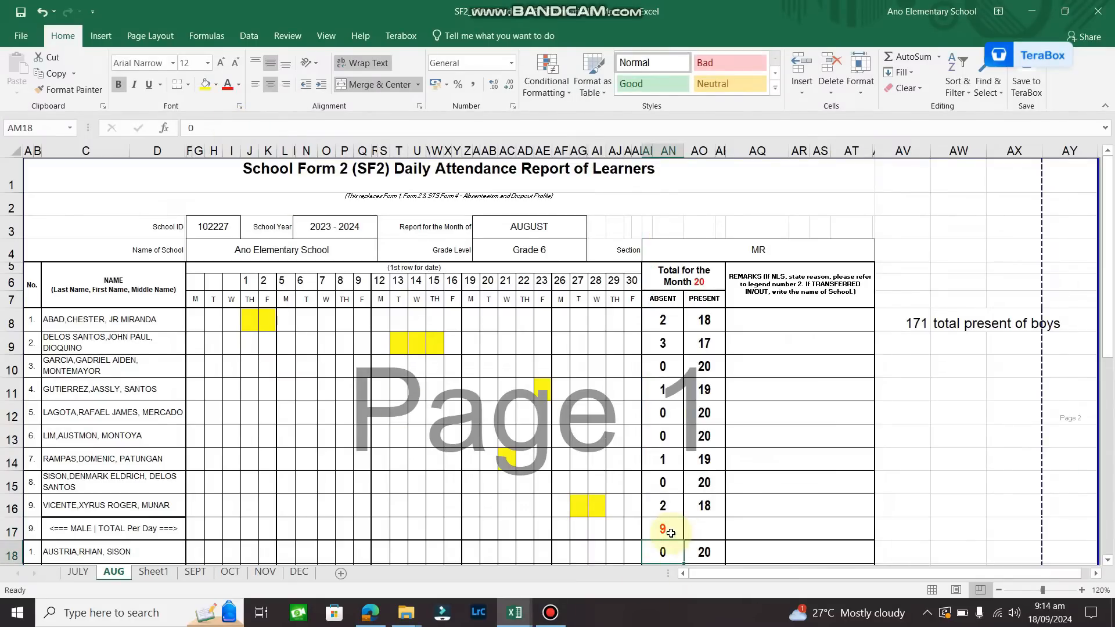
- Total the male learners' present counts in AO17 of the male total row with =sum(ao8:ao16)
left_click(707, 534)
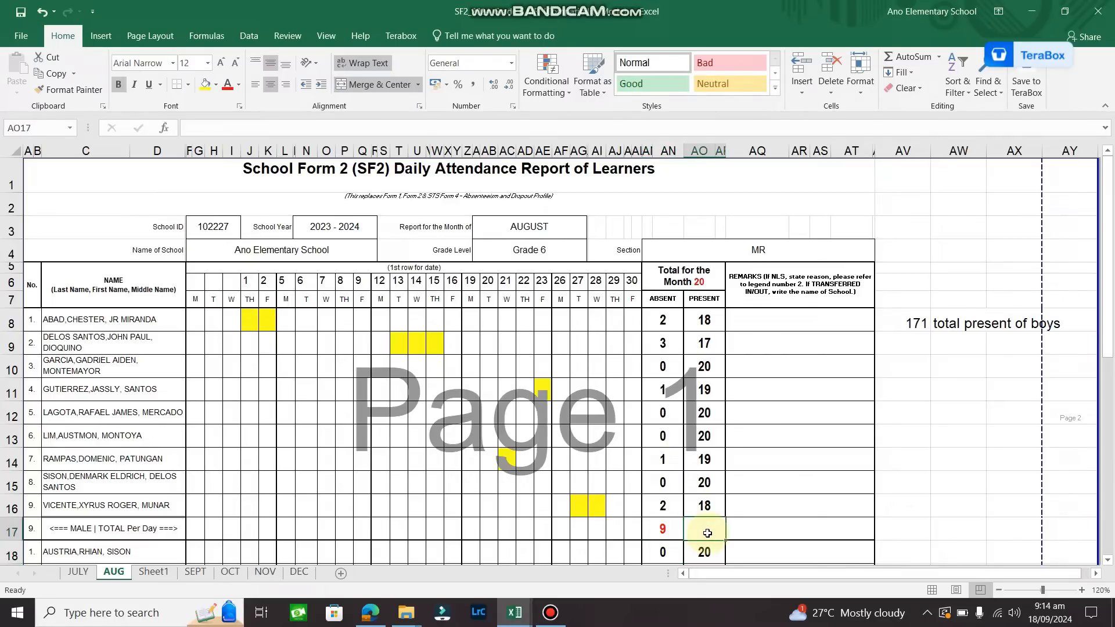
type("=s")
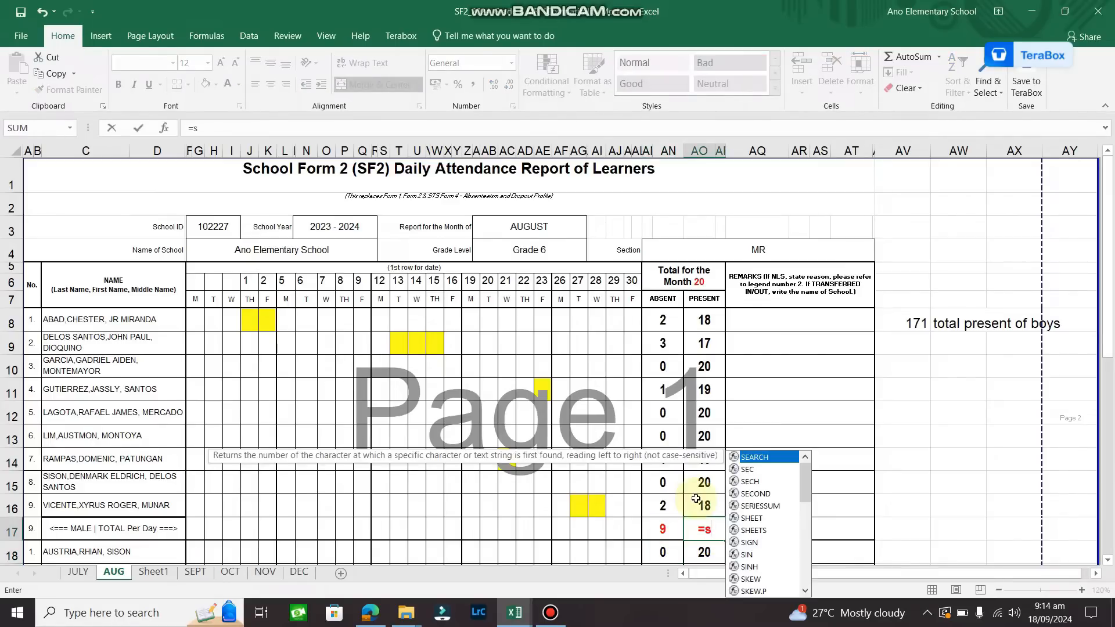
type("um")
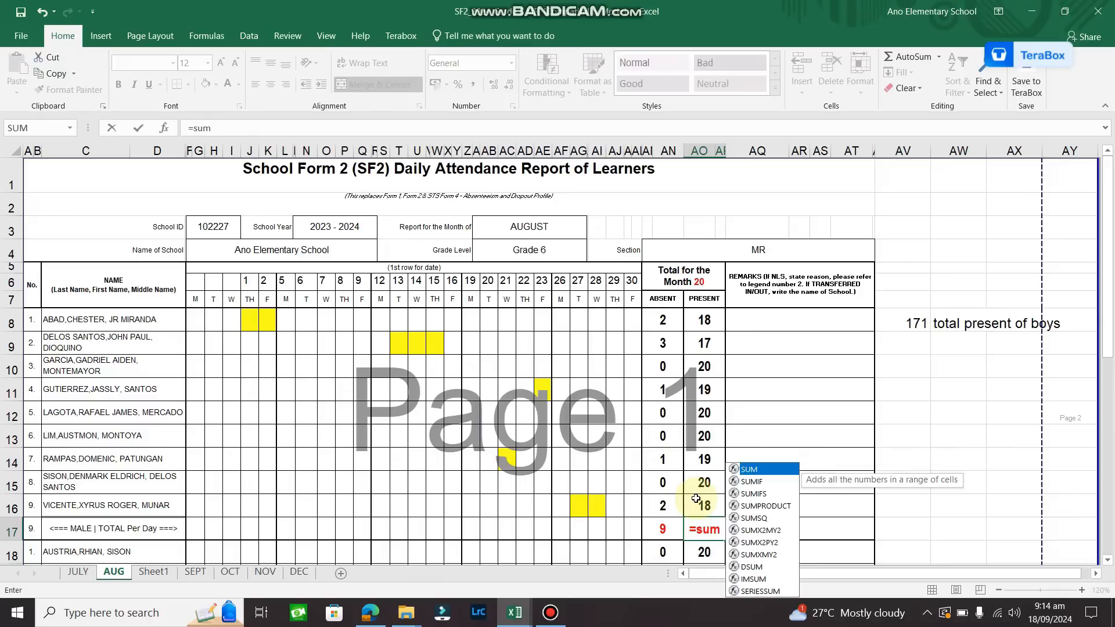
type("(")
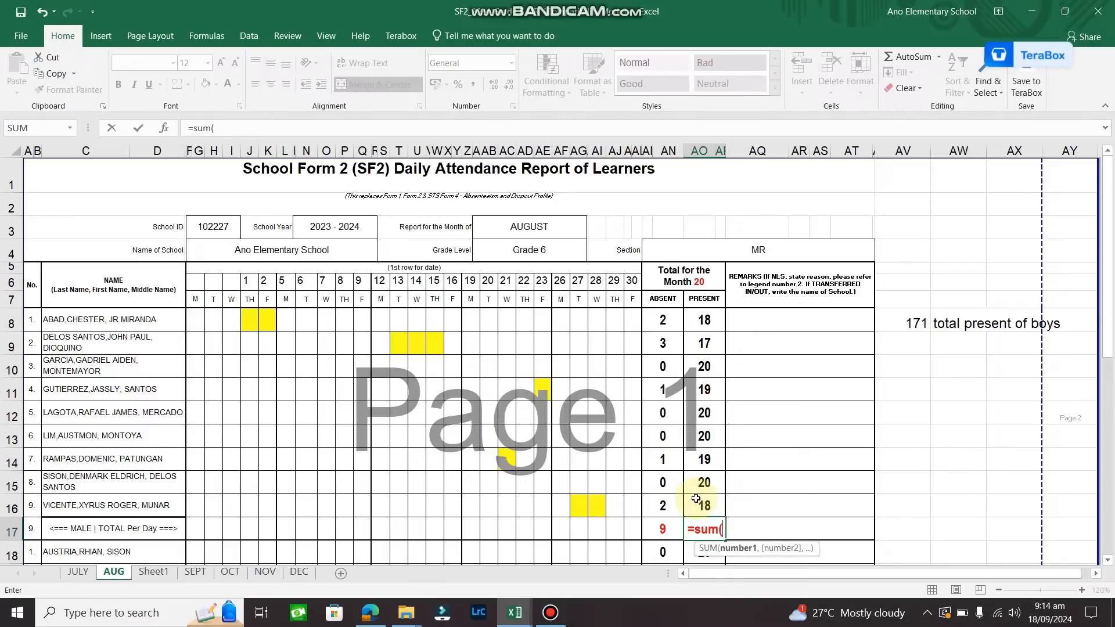
type("a")
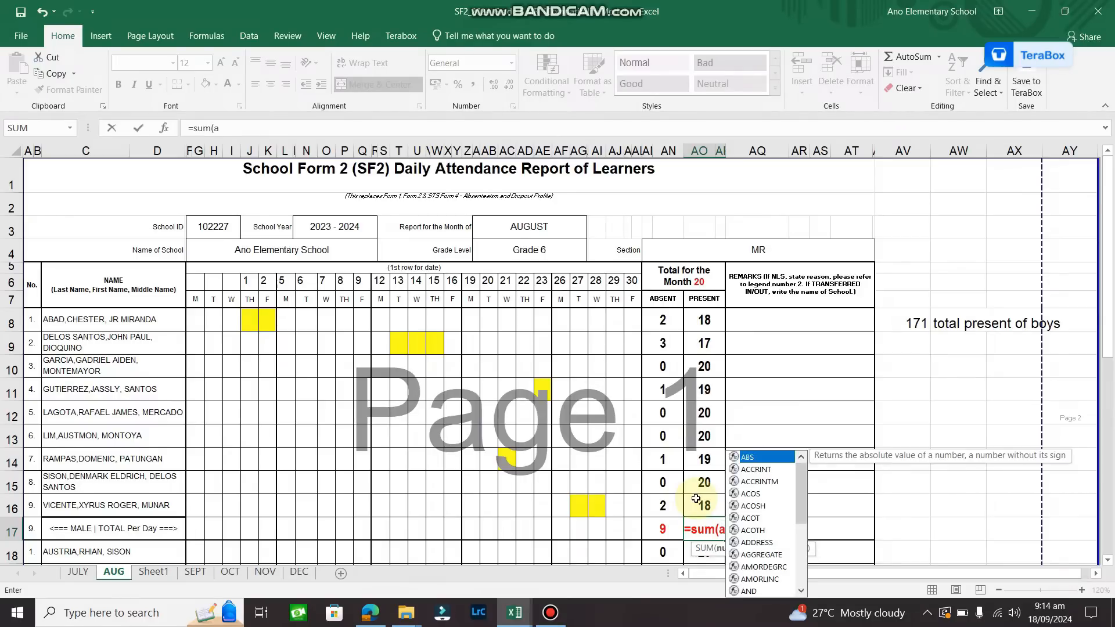
type("o8")
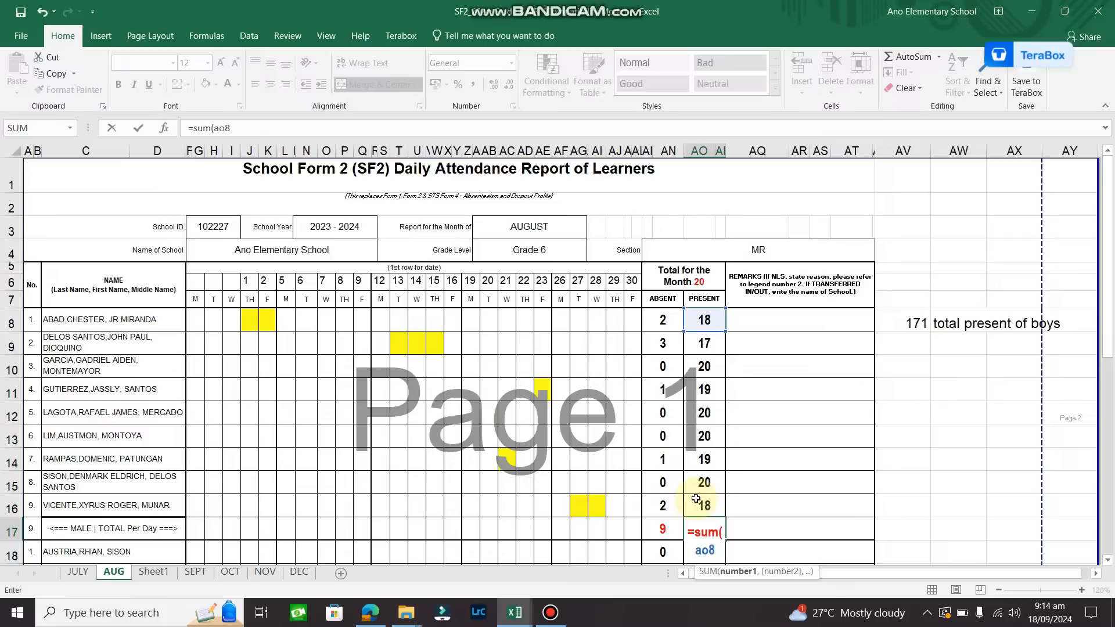
type(":a")
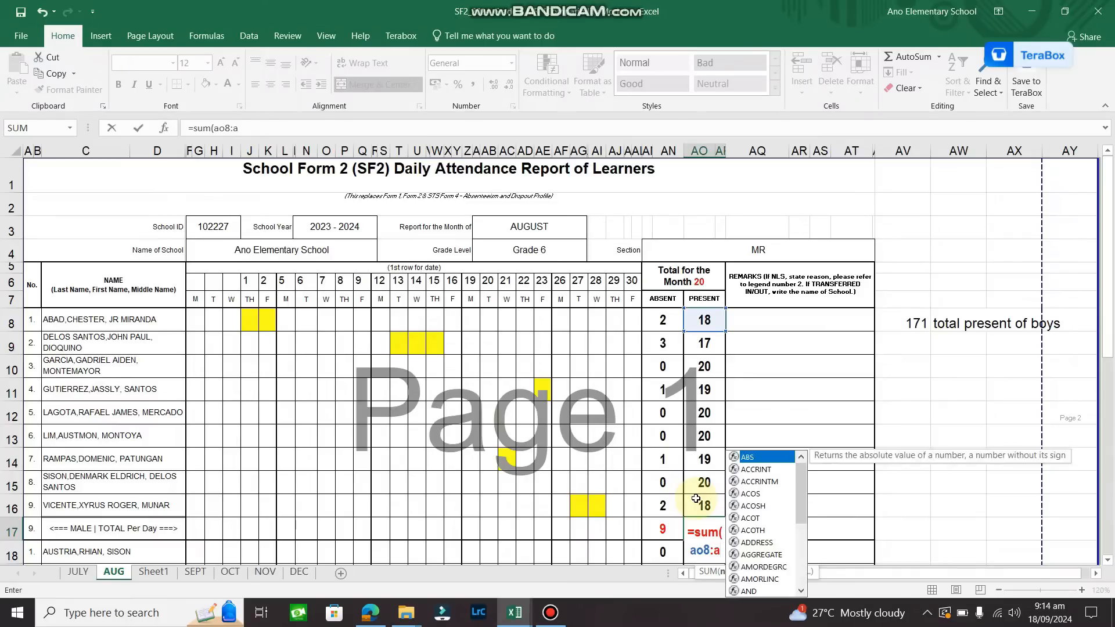
type("o16")
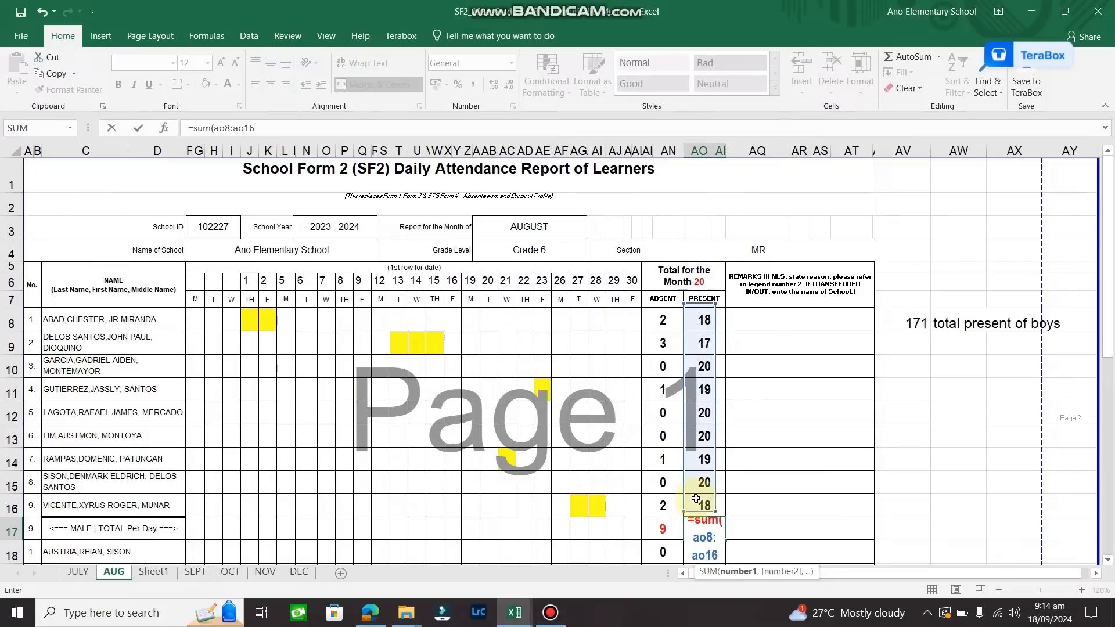
type(")")
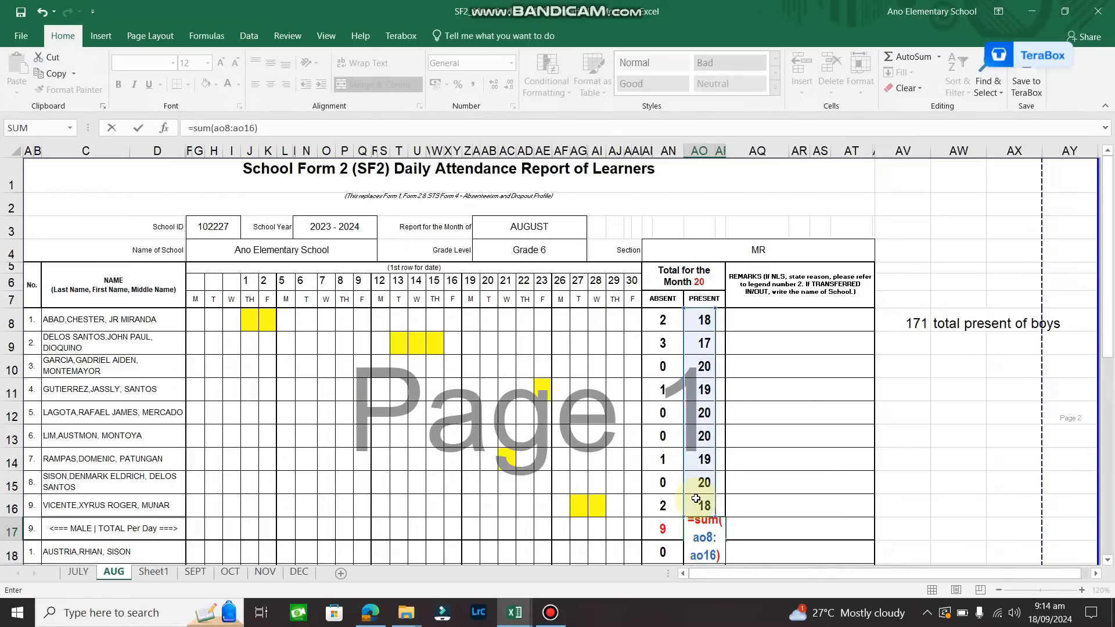
key("Return")
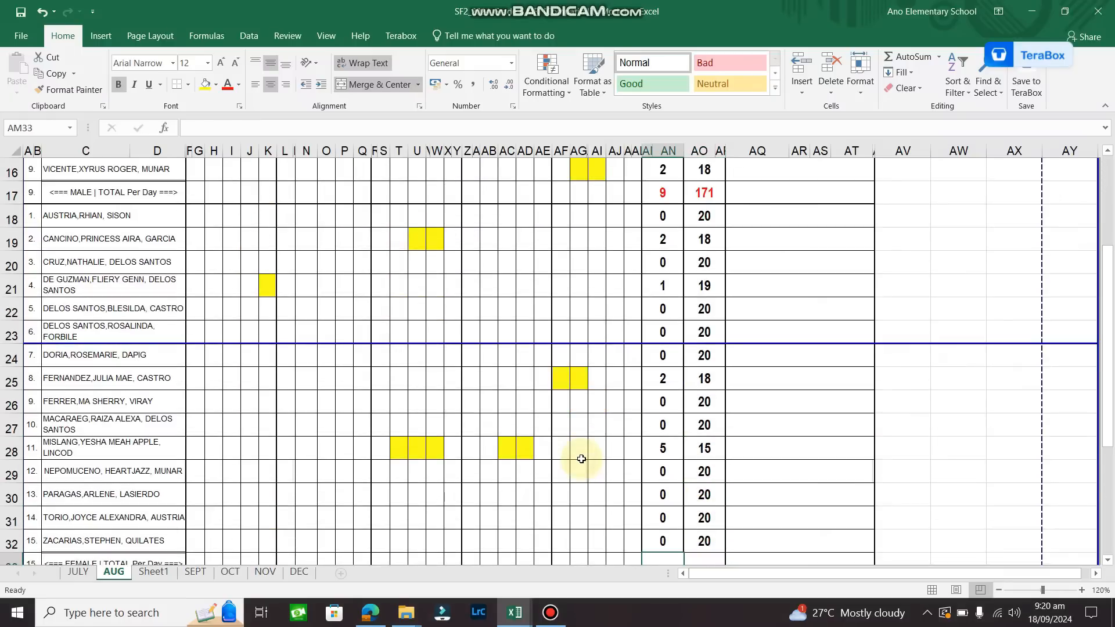
- Total the female learners' absences in AM33 of the female total row with =sum(am18:am32)
scroll(581, 459, "up", 3)
scroll(581, 459, "down", 3)
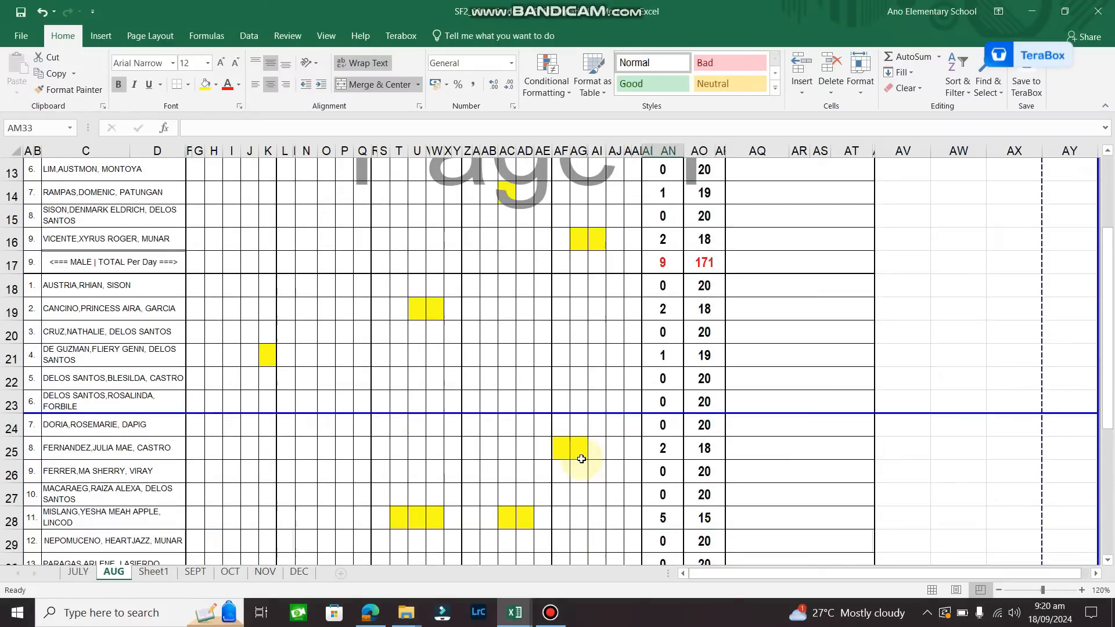
scroll(582, 459, "down", 2)
scroll(639, 476, "up", 2)
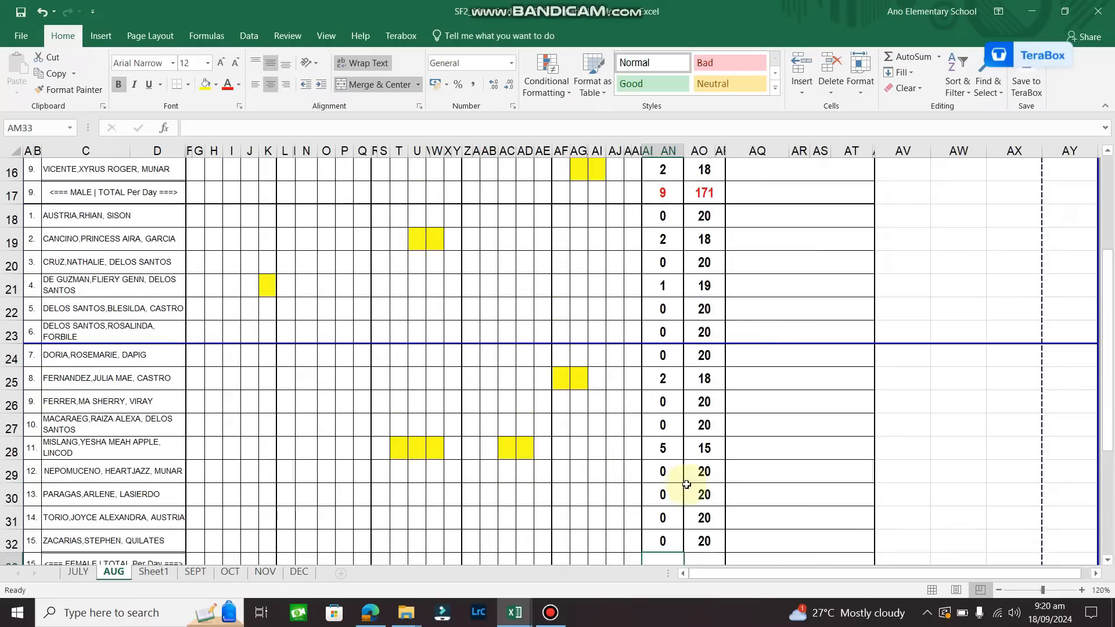
scroll(699, 520, "down", 1)
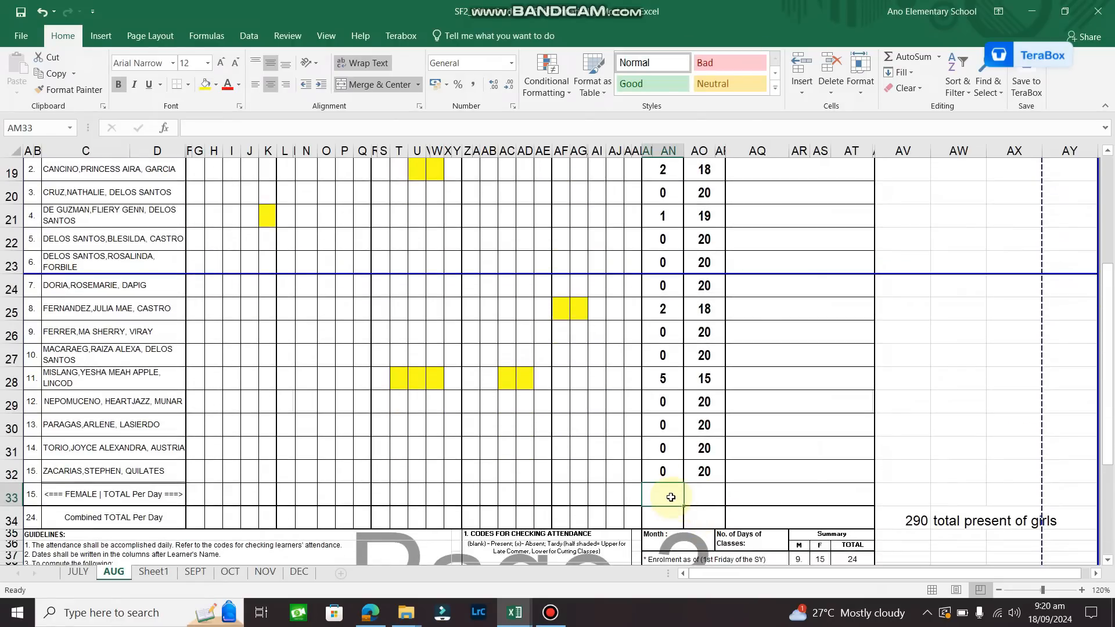
type("sum")
type("(am18:am")
type("32)")
key("Return")
left_click(190, 129)
type("=")
key("Return")
- Total the female learners' present counts in AO33 with =sum(ao18:ao32)
left_click(708, 492)
type("=sum(ao18:ao32)")
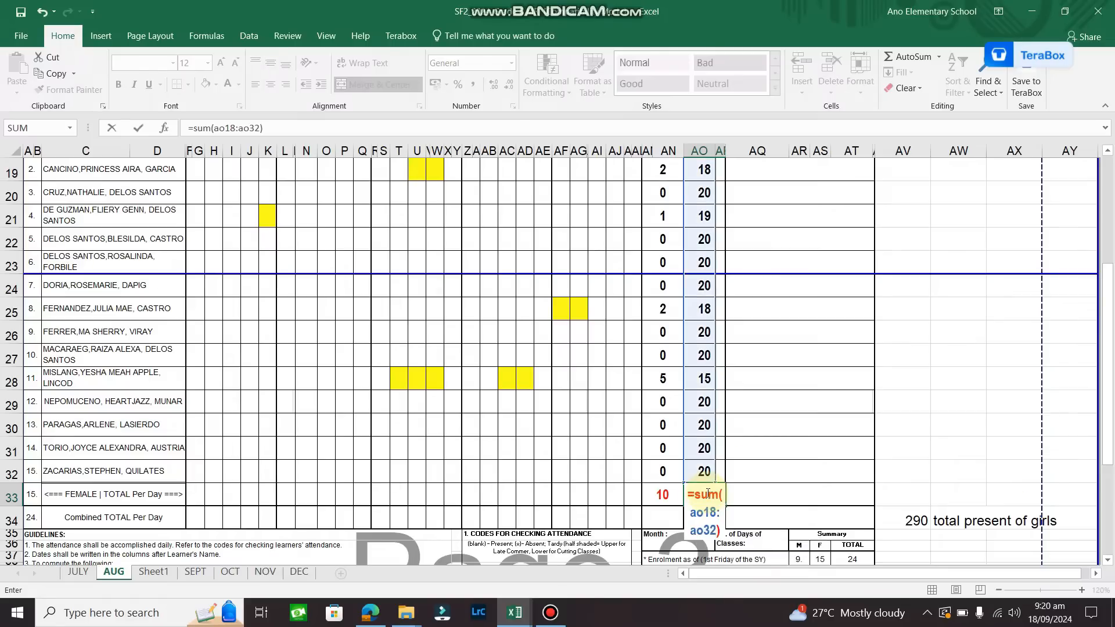
key("Return")
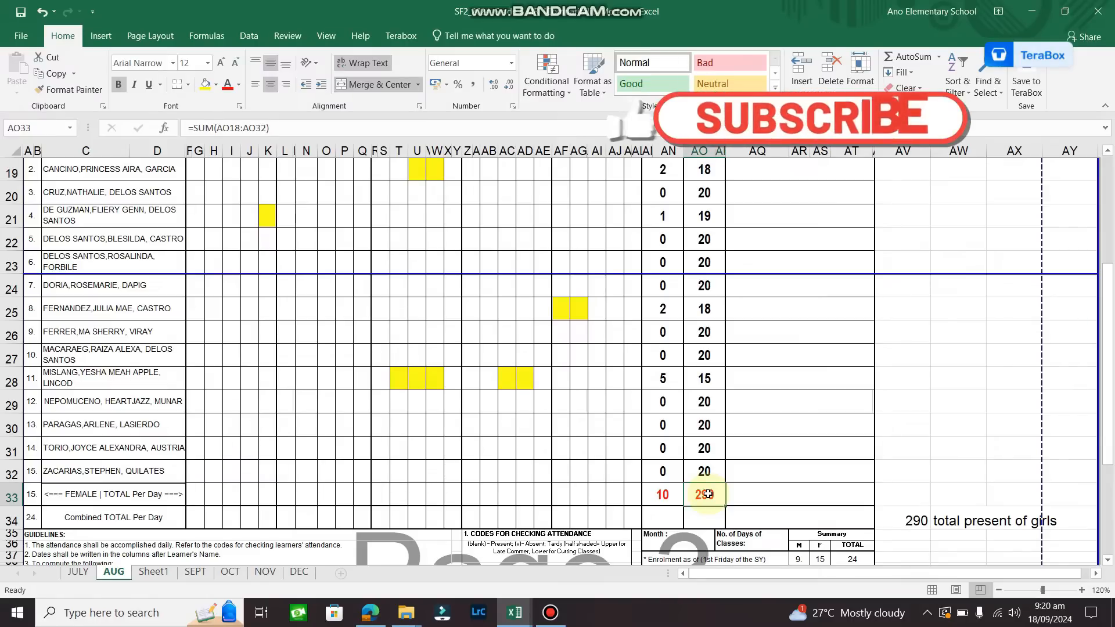
- Enter 171/20= in the remarks cell of the male total row and set its text to font size 12
scroll(708, 494, "up", 3)
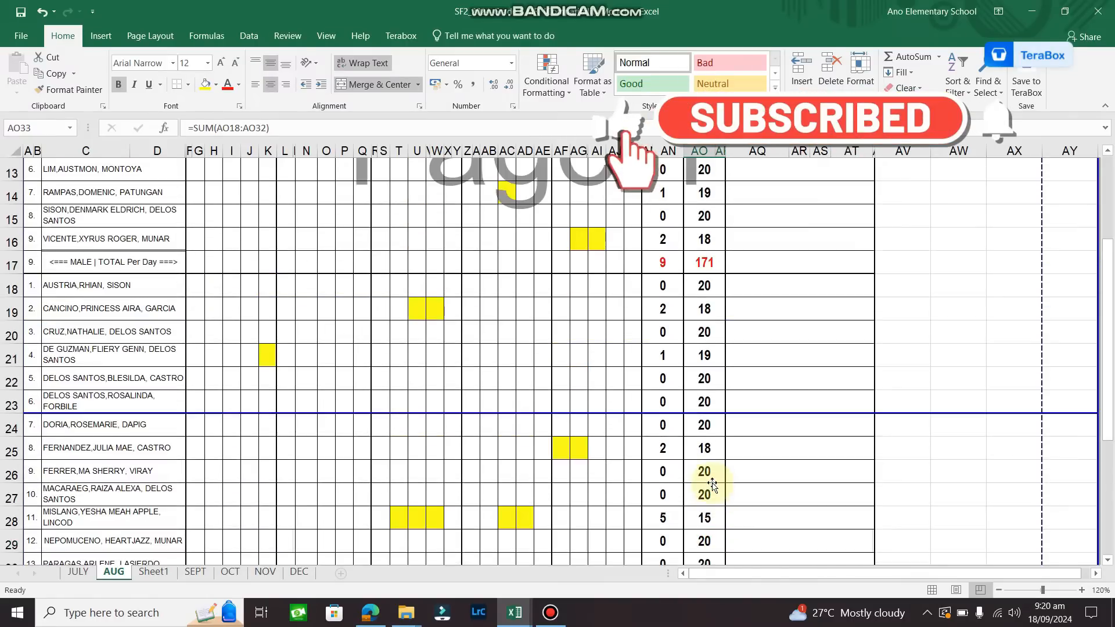
scroll(712, 486, "up", 4)
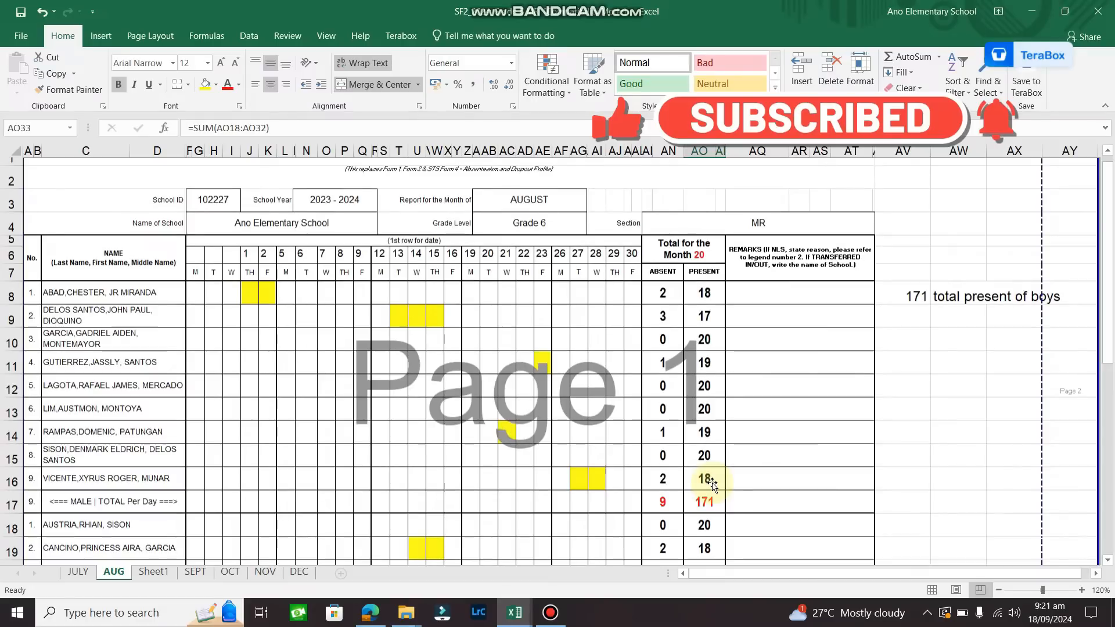
scroll(712, 483, "down", 1)
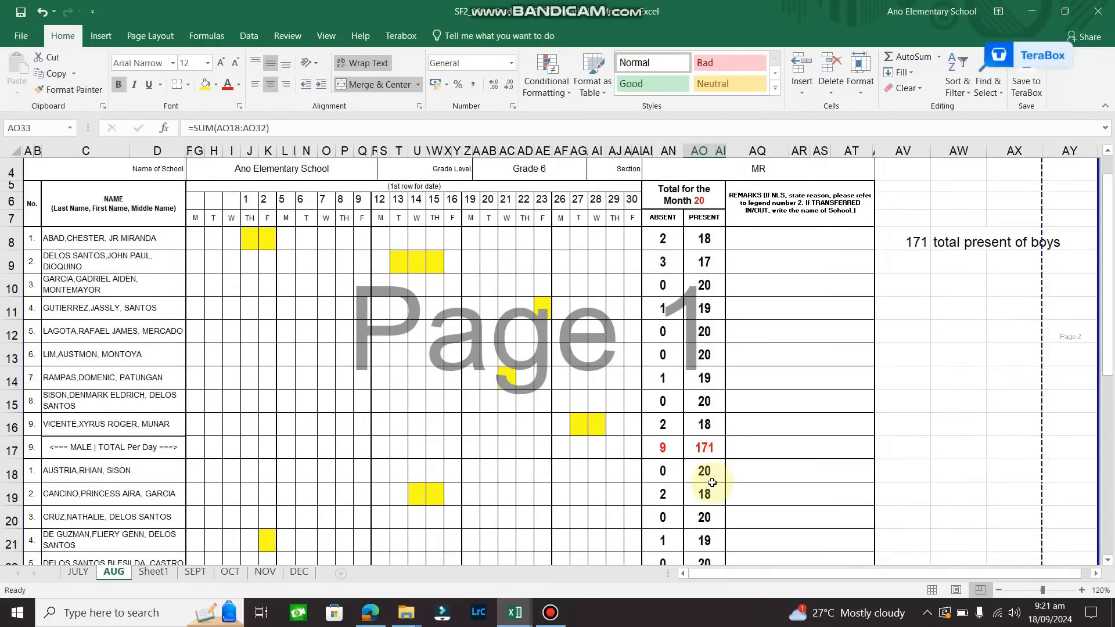
left_click(767, 448)
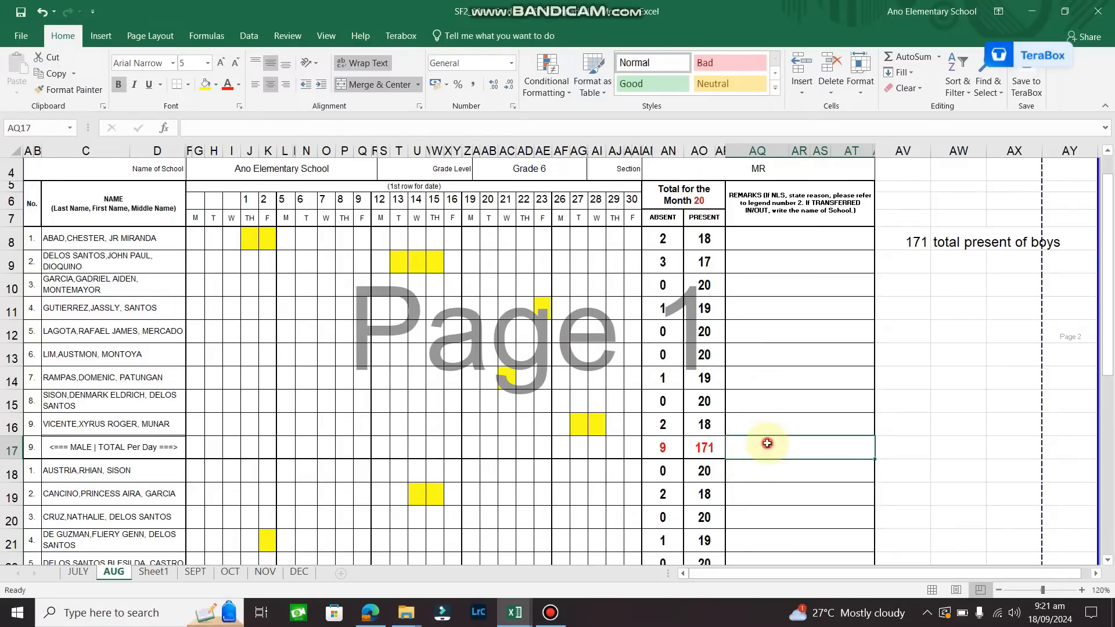
type("171")
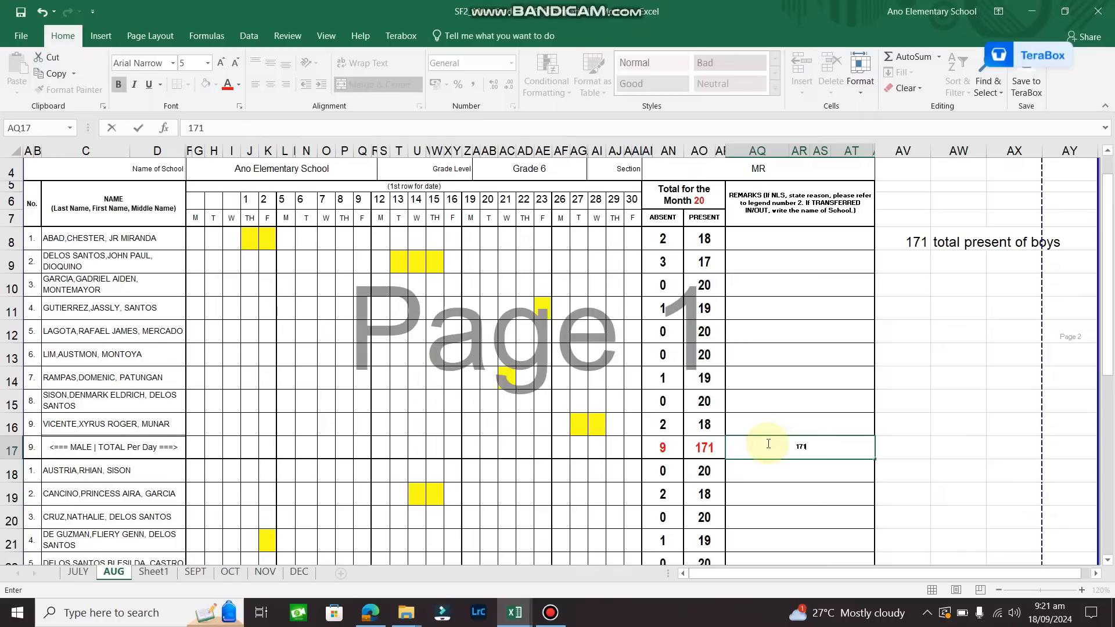
type("/20=")
left_click(208, 63)
left_click(192, 174)
left_click(208, 63)
left_click(192, 137)
left_click(840, 454)
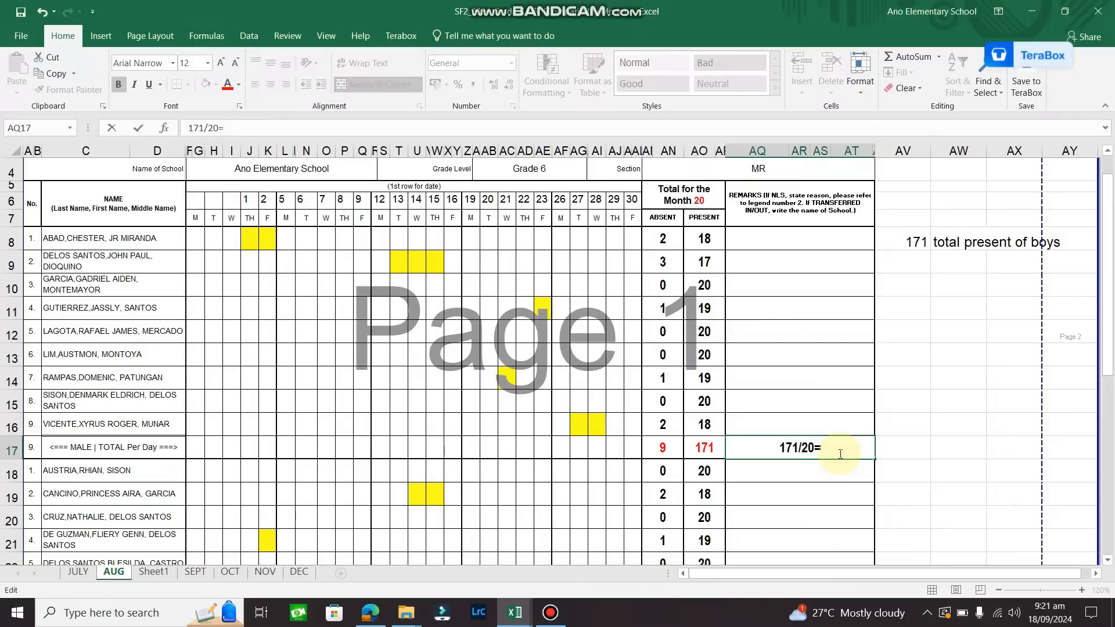
- Complete the male total row's remark with the result 8.55 and the note "roun off 9"
type("8.55")
type("roun off 9")
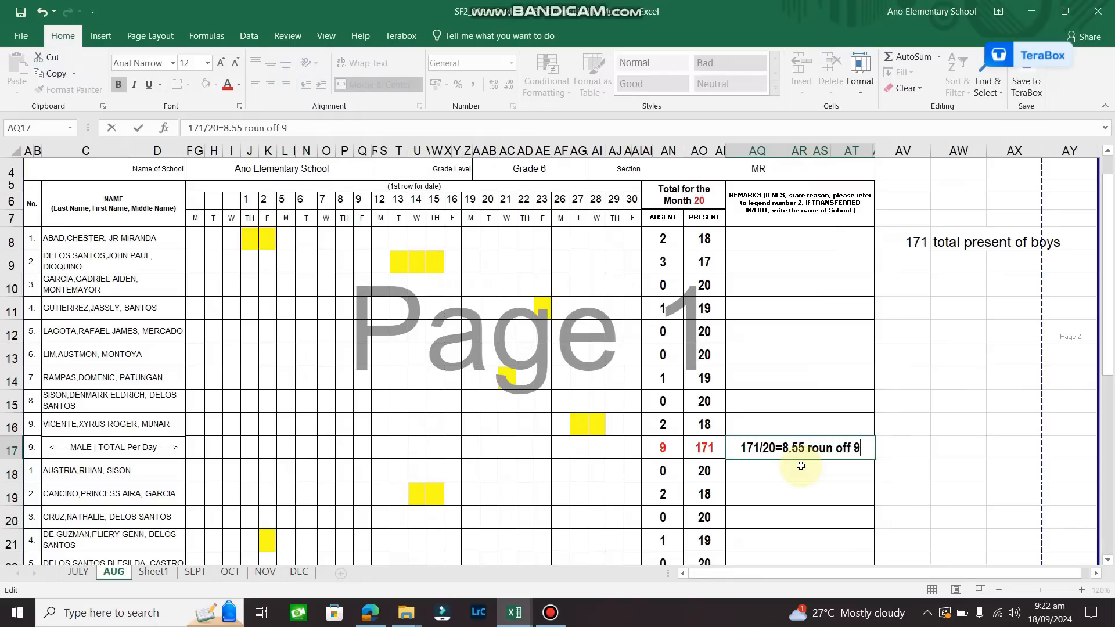
scroll(801, 466, "down", 5)
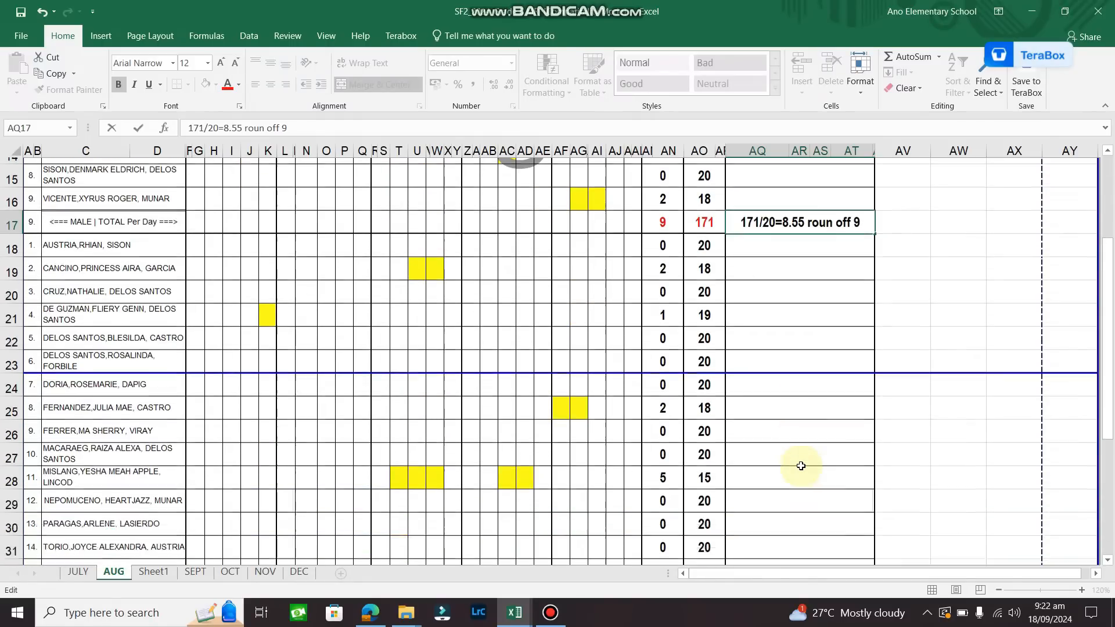
- Enter 290/20=14.5 in the remarks cell of the female total row and set its text to font size 12
left_click(788, 496)
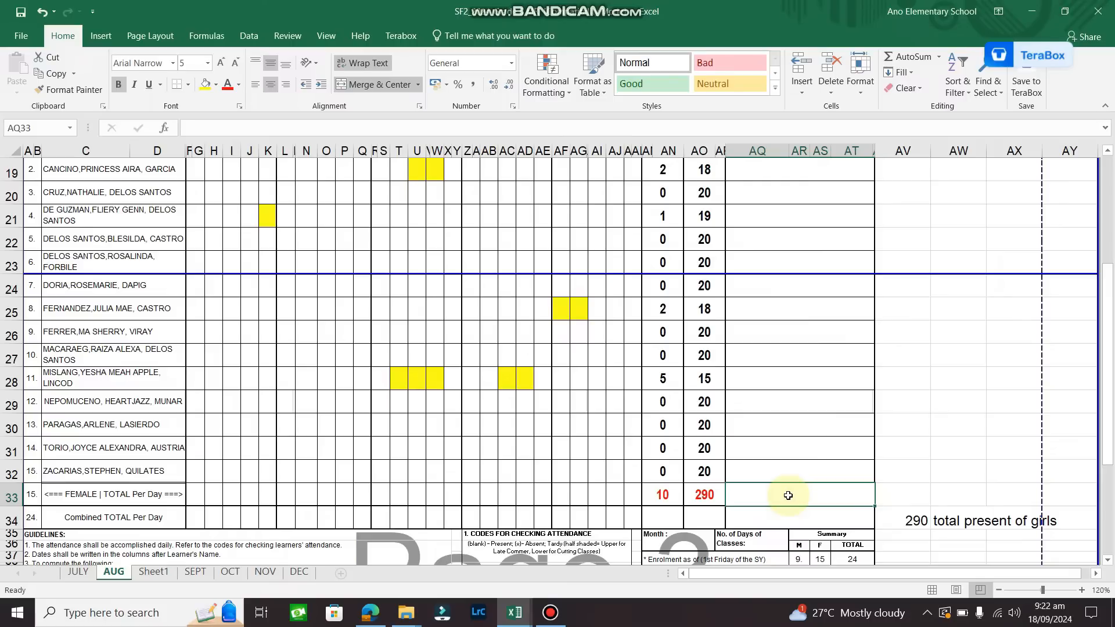
type("2")
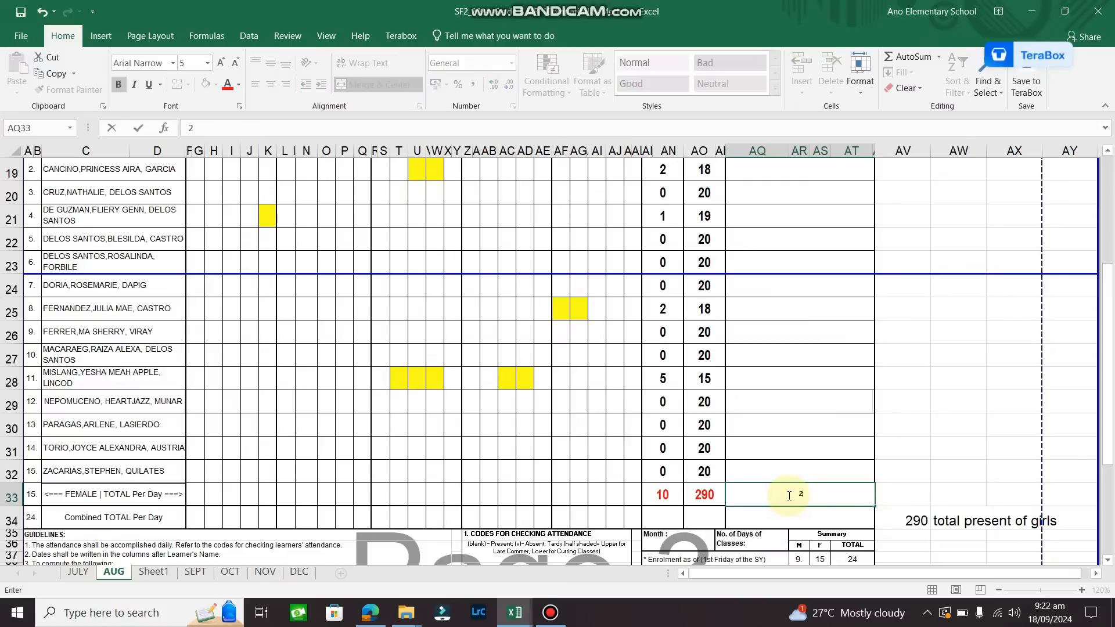
type("90/20=")
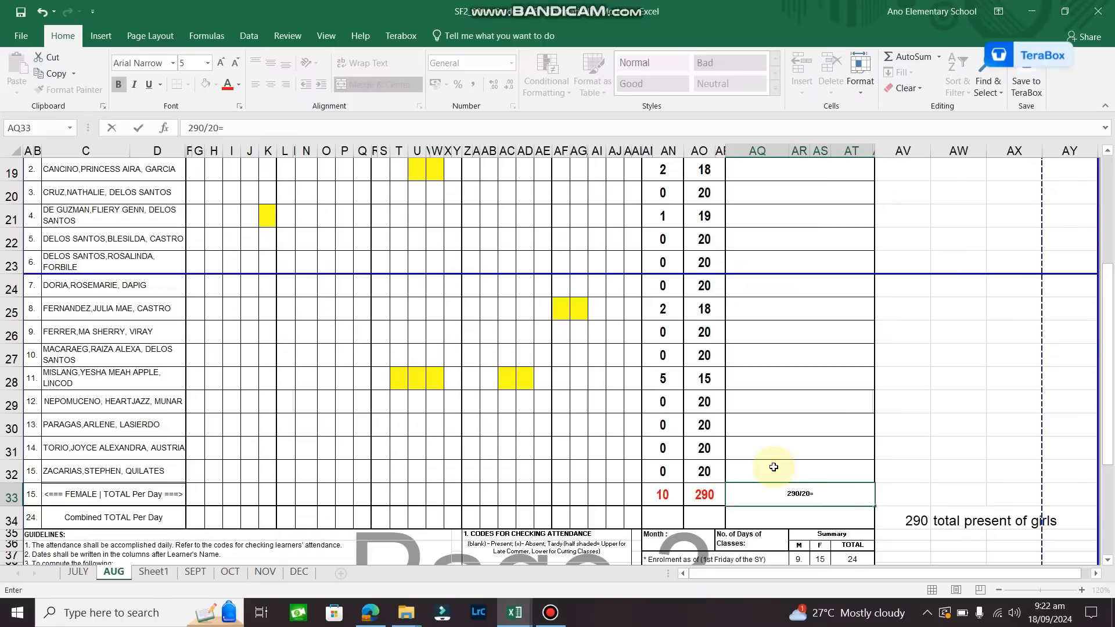
type("14.5")
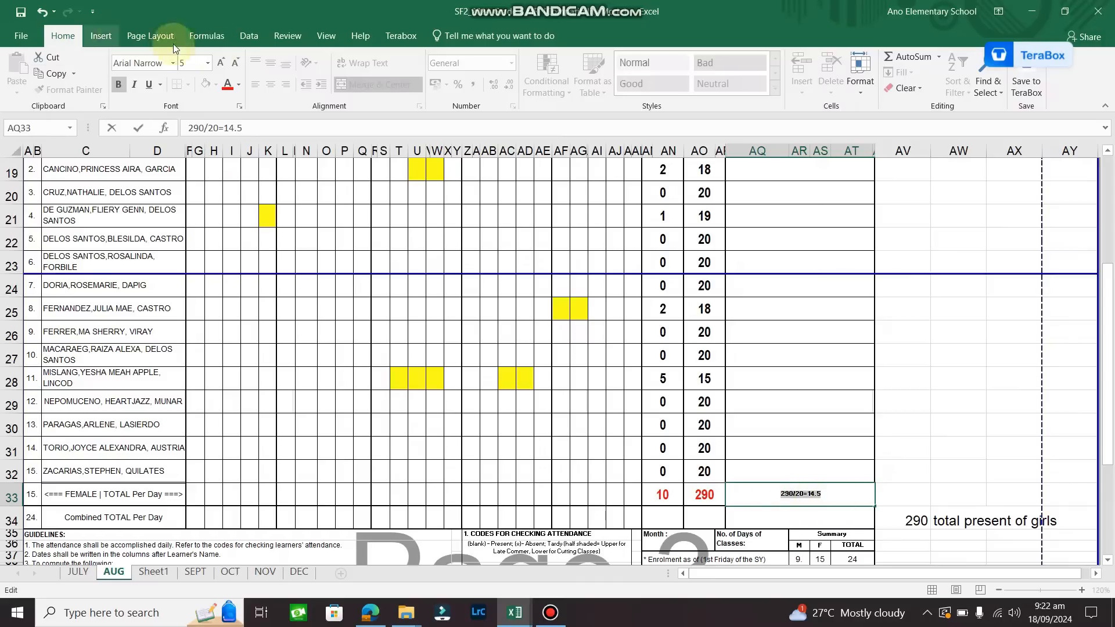
left_click(207, 62)
left_click(187, 135)
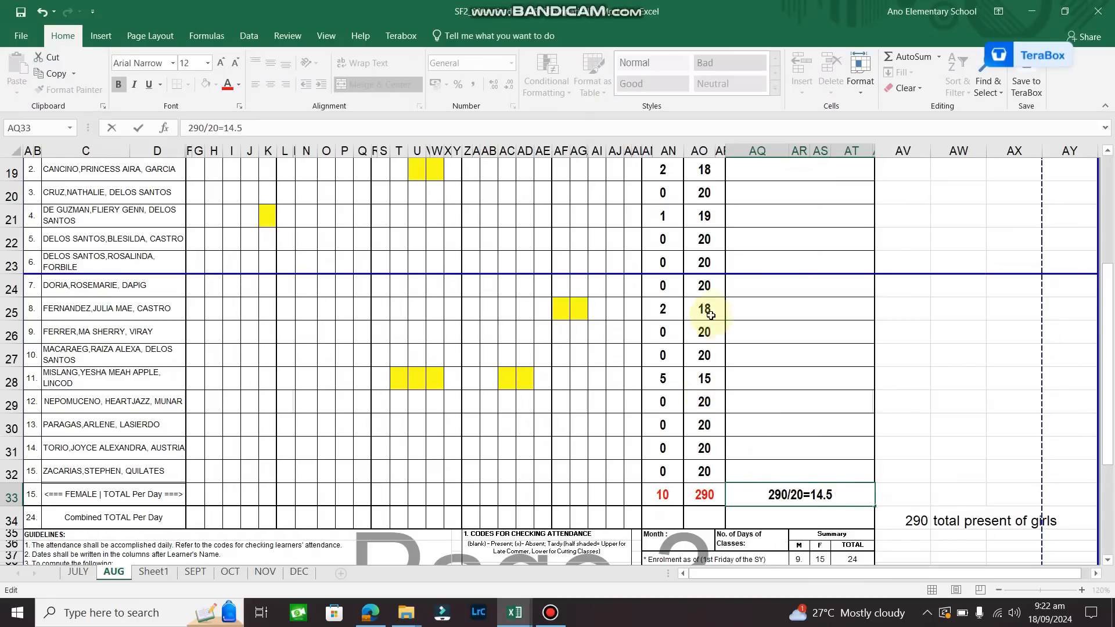
left_click(702, 433)
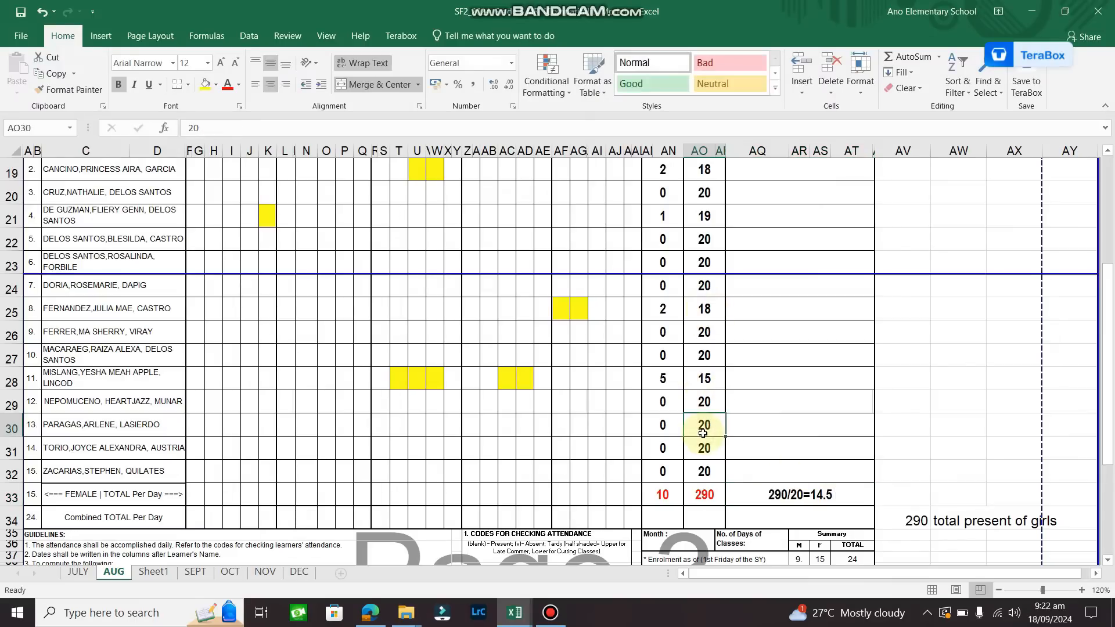
- Compare the male and female total rows with their average attendance remarks
scroll(702, 433, "up", 3)
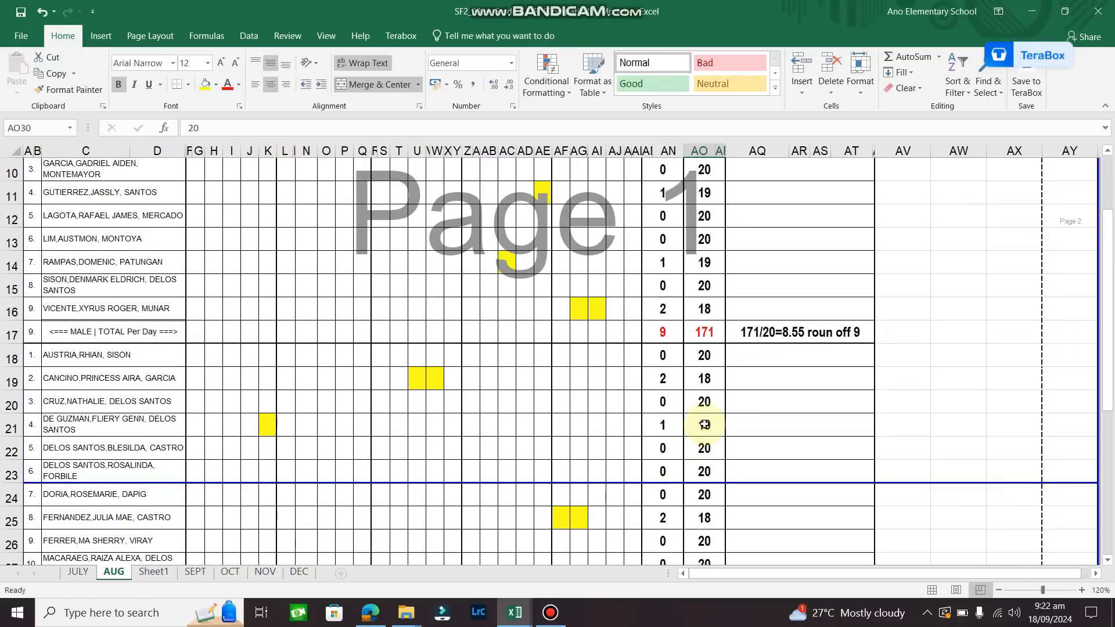
scroll(564, 423, "down", 1)
scroll(564, 423, "down", 1)
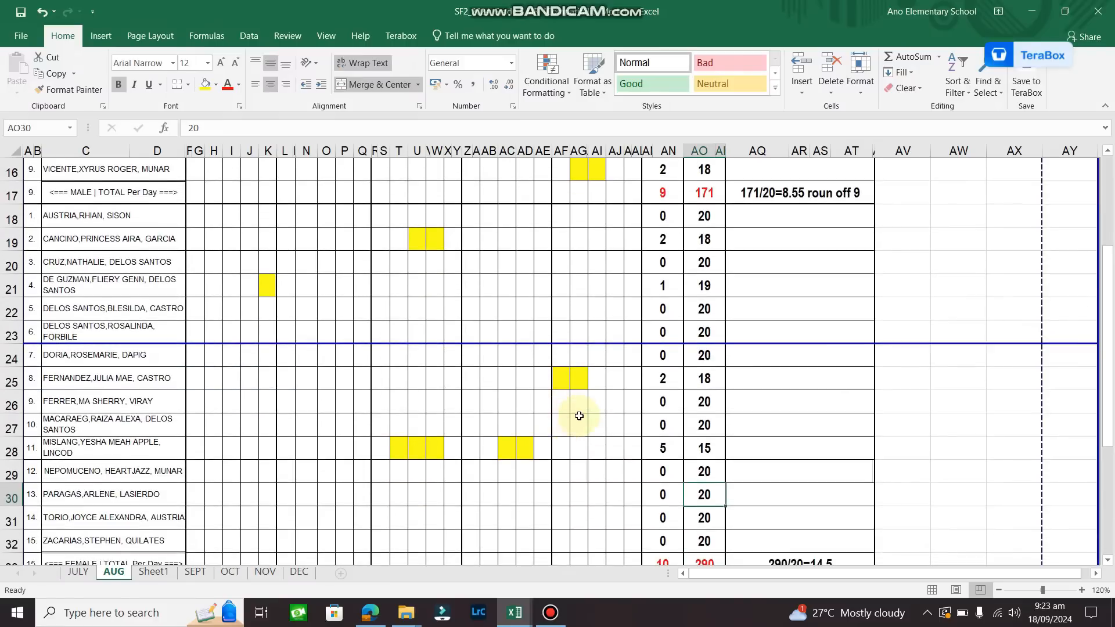
scroll(578, 419, "down", 2)
scroll(625, 375, "up", 2)
scroll(660, 391, "down", 1)
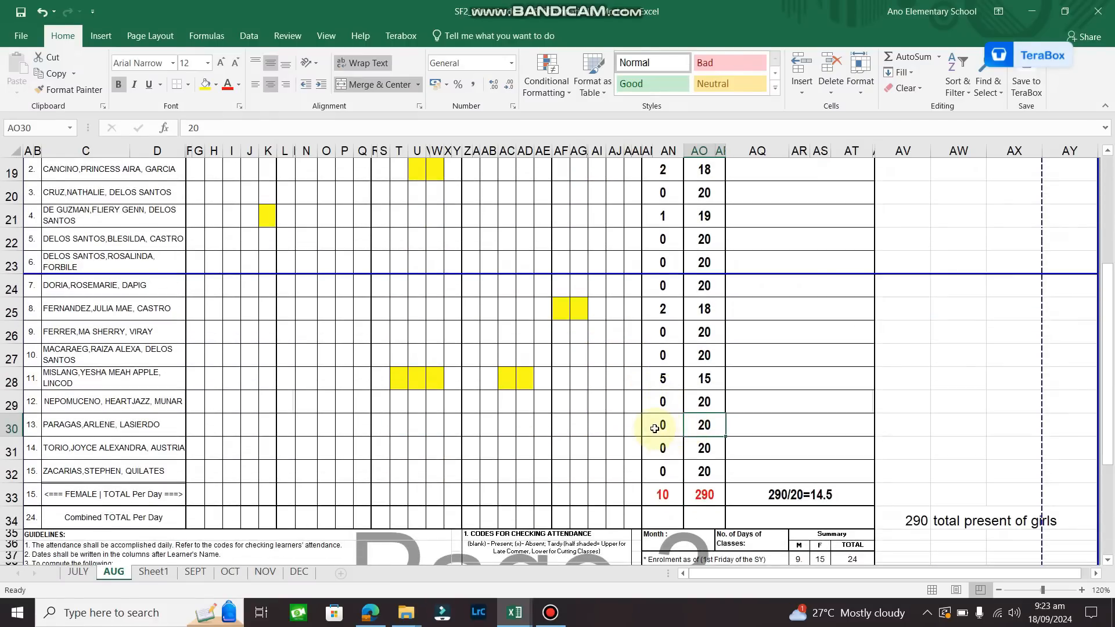
scroll(657, 430, "up", 1)
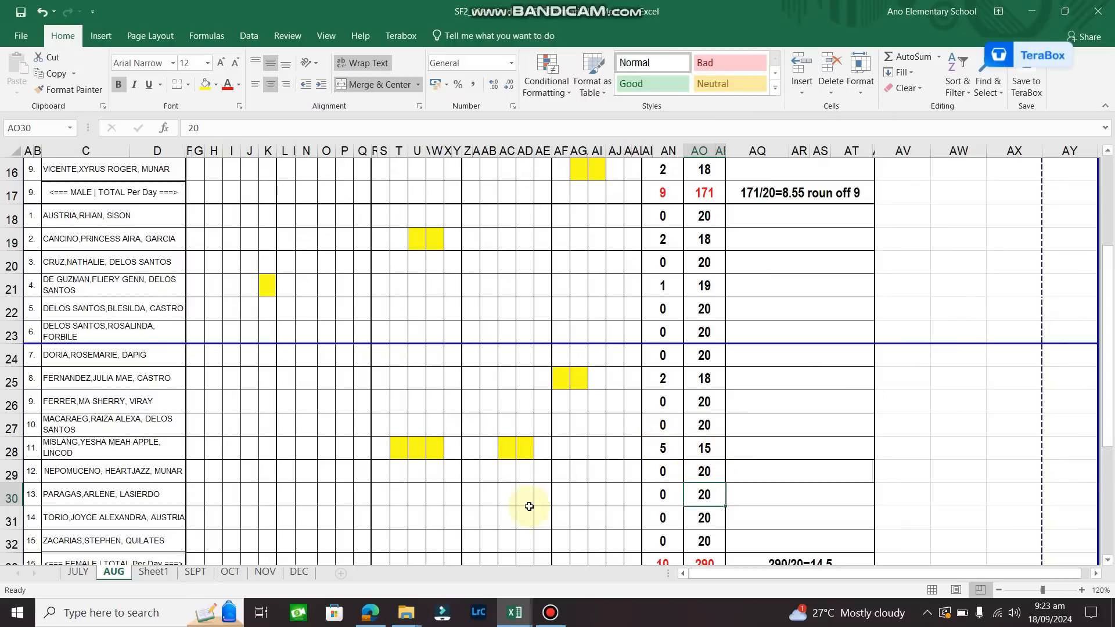
scroll(523, 509, "down", 1)
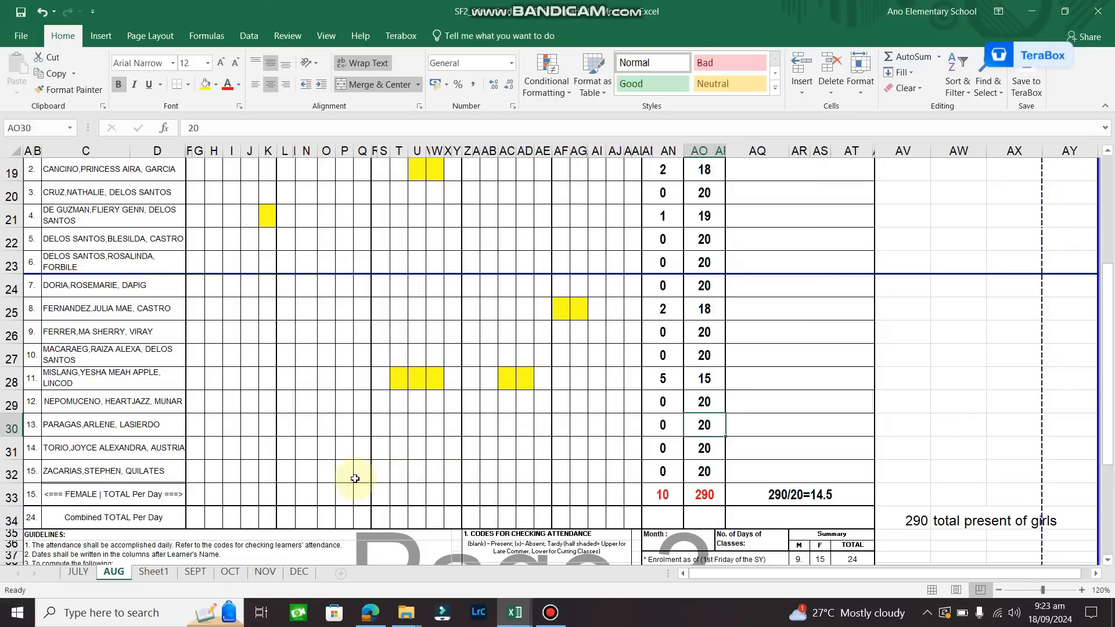
- Mark absences for the female learner in row 32 by filling N32, O32 and Z32 with yellow
left_click(318, 473)
left_click_drag(321, 473, 326, 473)
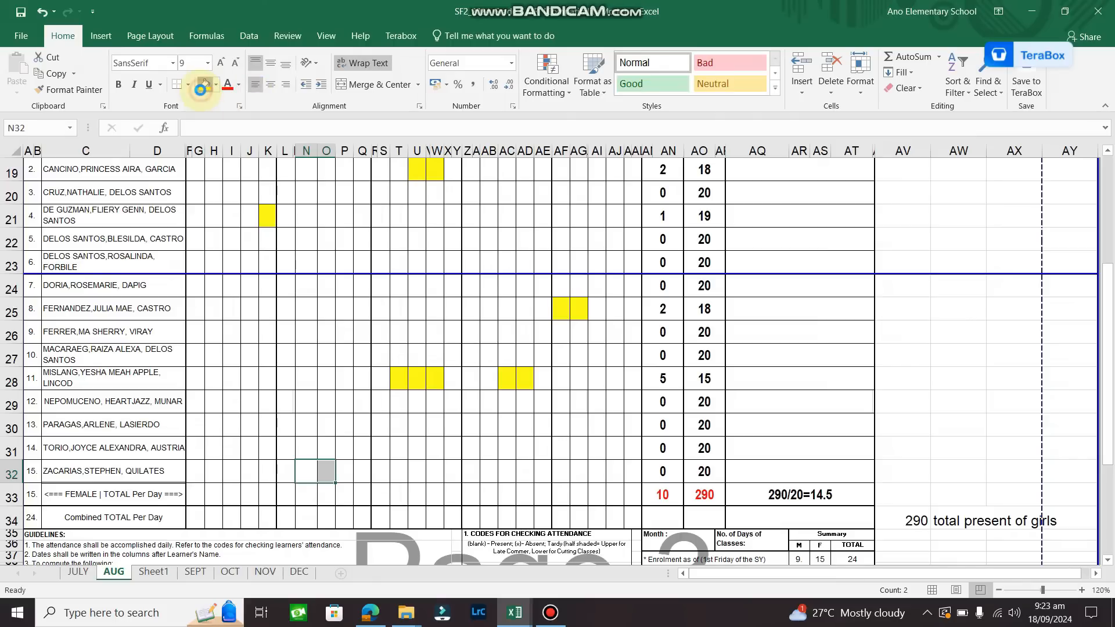
left_click(204, 86)
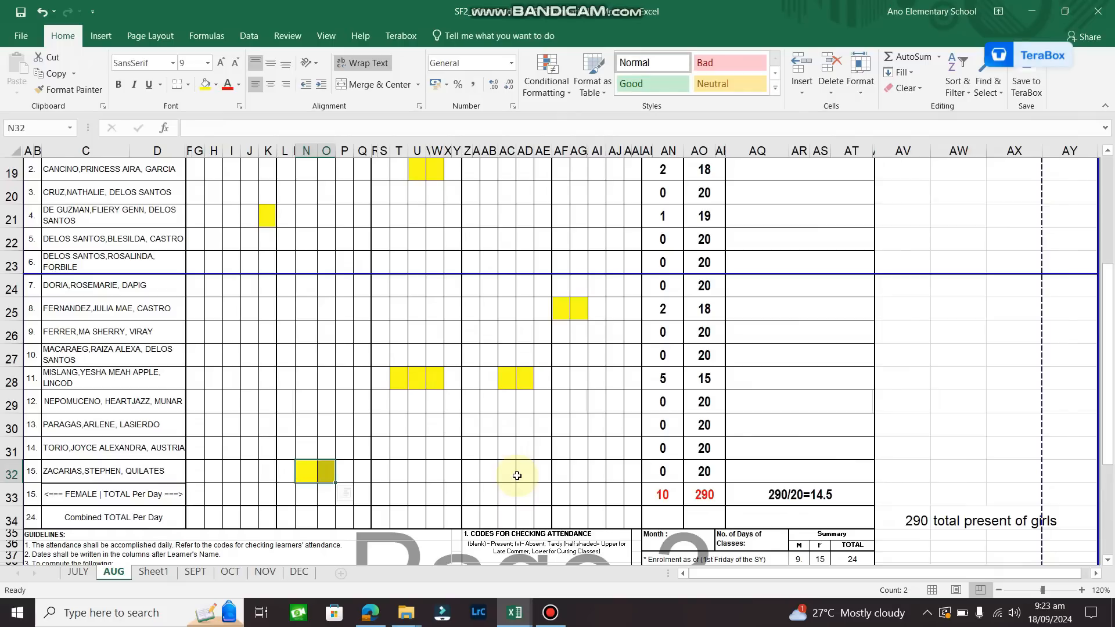
left_click(473, 472)
left_click(201, 84)
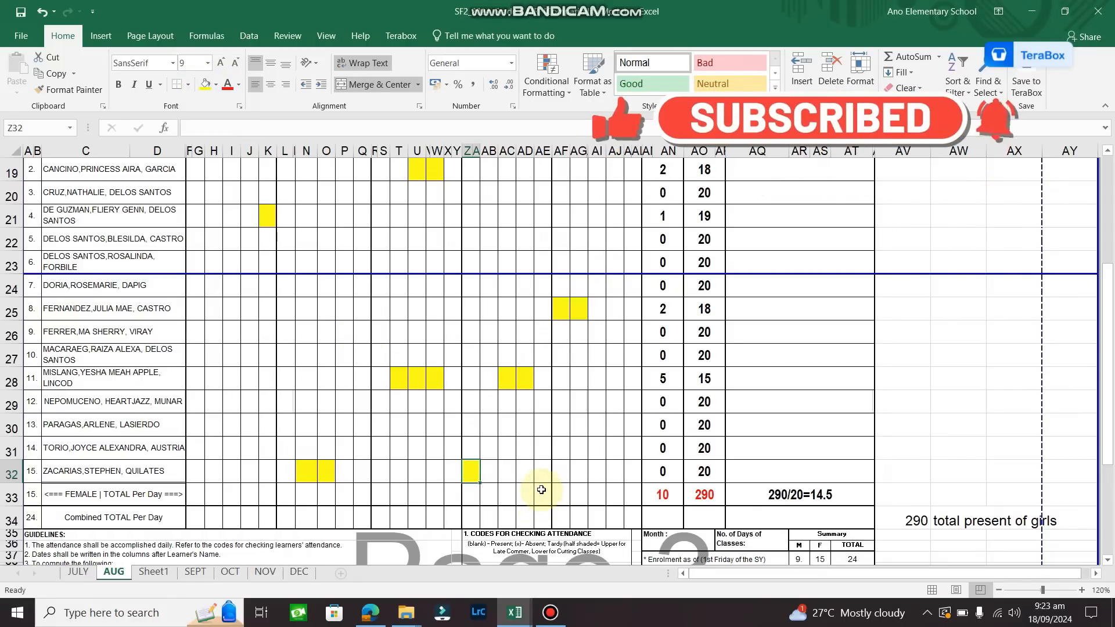
- Set the monthly totals of the learner in row 32 to 3 absent and 17 present
left_click(667, 475)
type("3")
key("Tab")
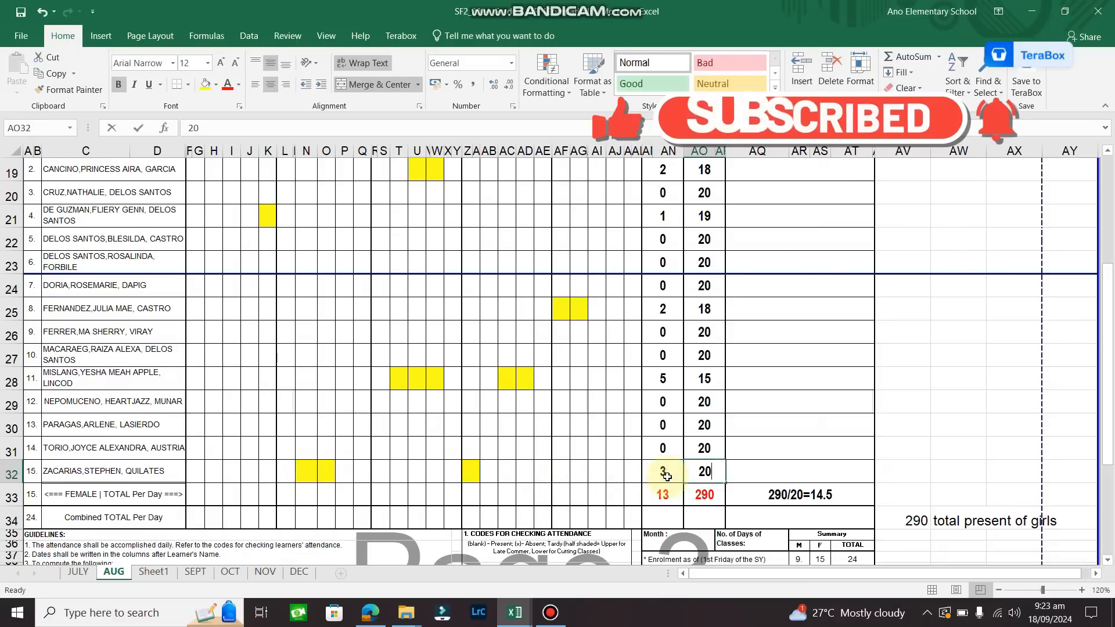
type("17")
key("Tab")
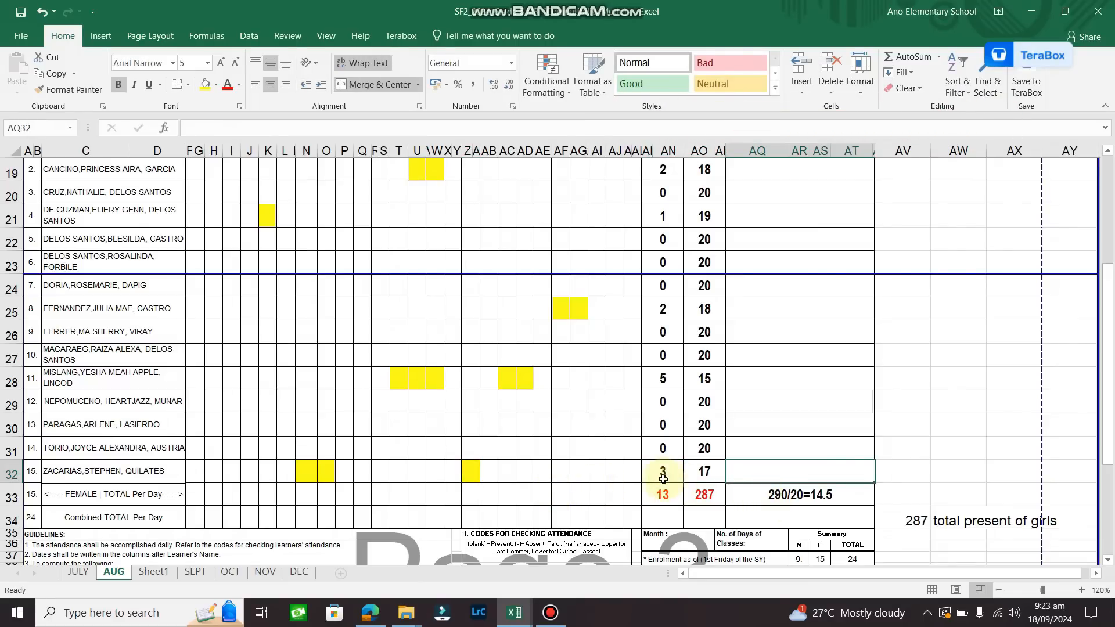
- Mark an absence in AD22 with yellow fill and set row 22's totals to 1 absent and 19 present
left_click(520, 237)
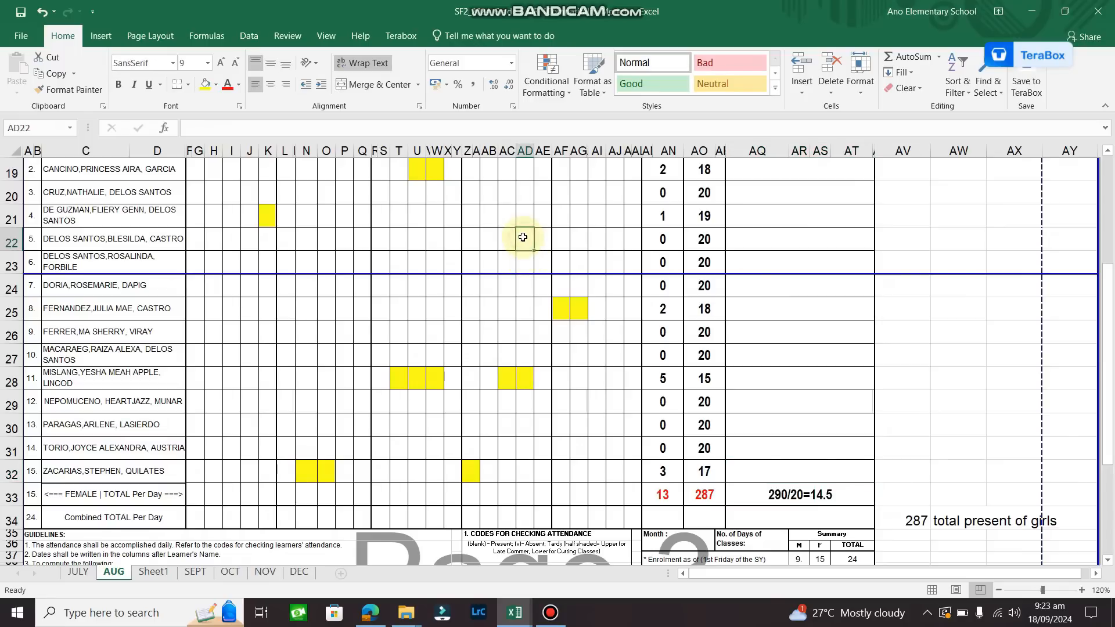
left_click(205, 86)
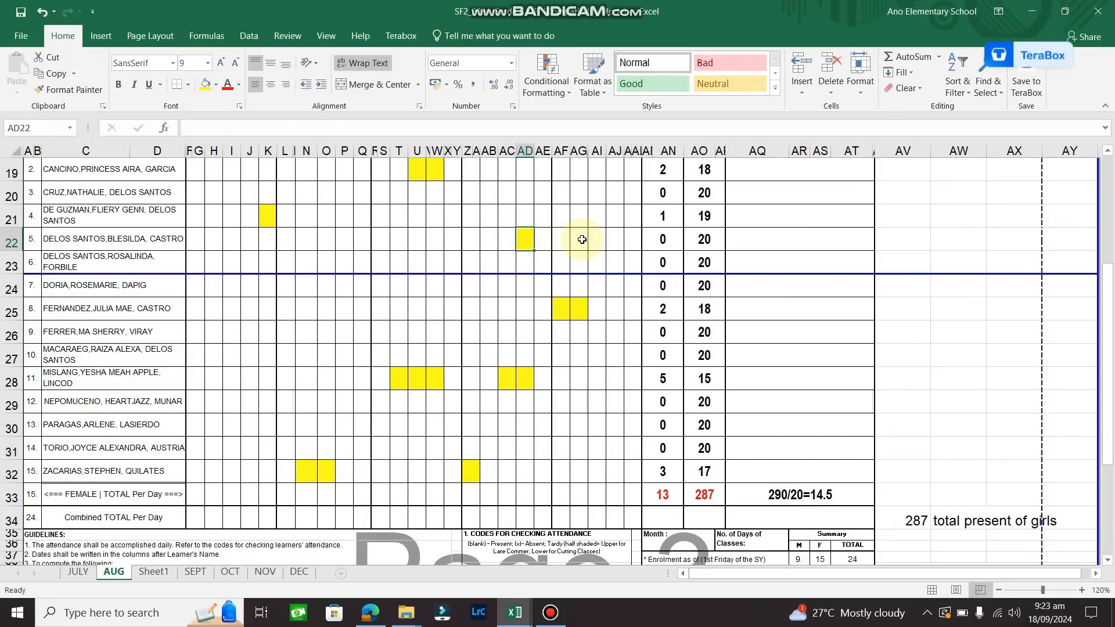
left_click(660, 237)
type("1")
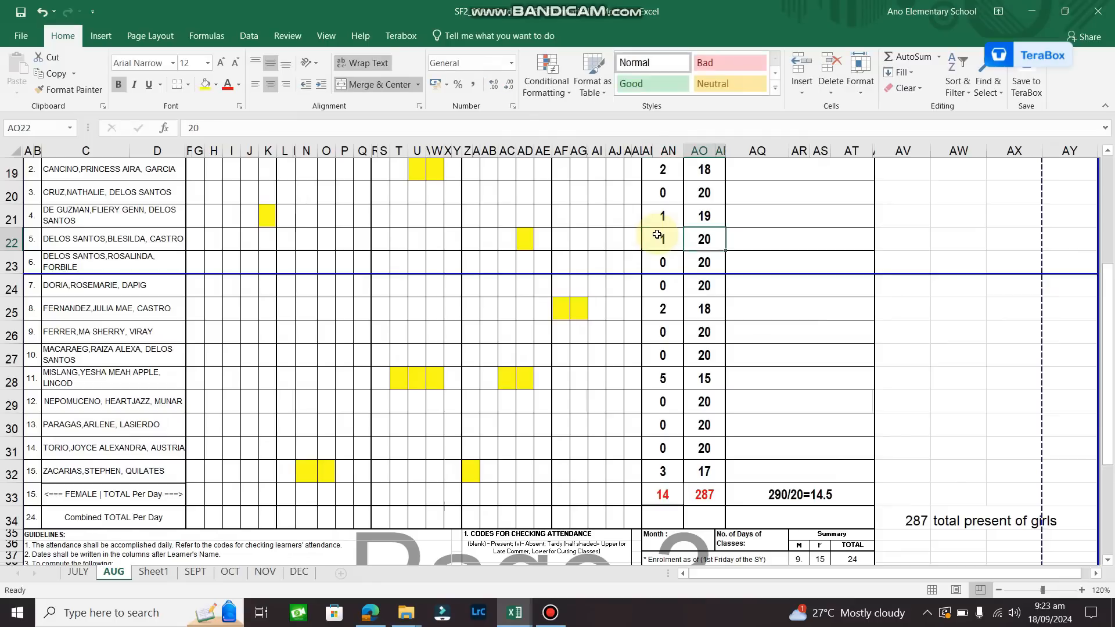
key("Tab")
type("19")
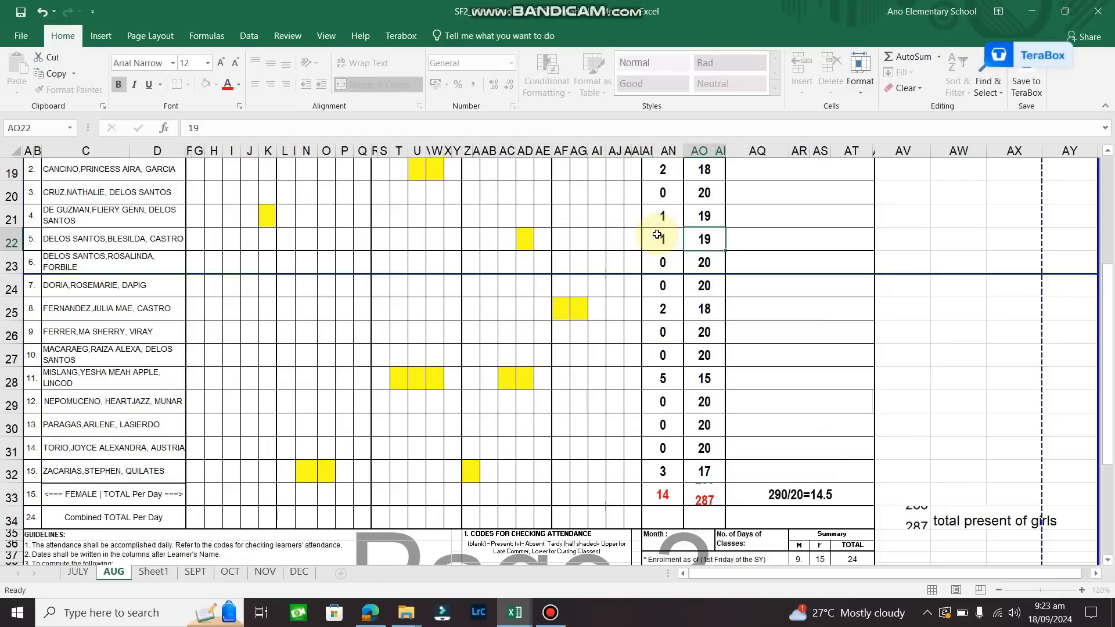
key("Tab")
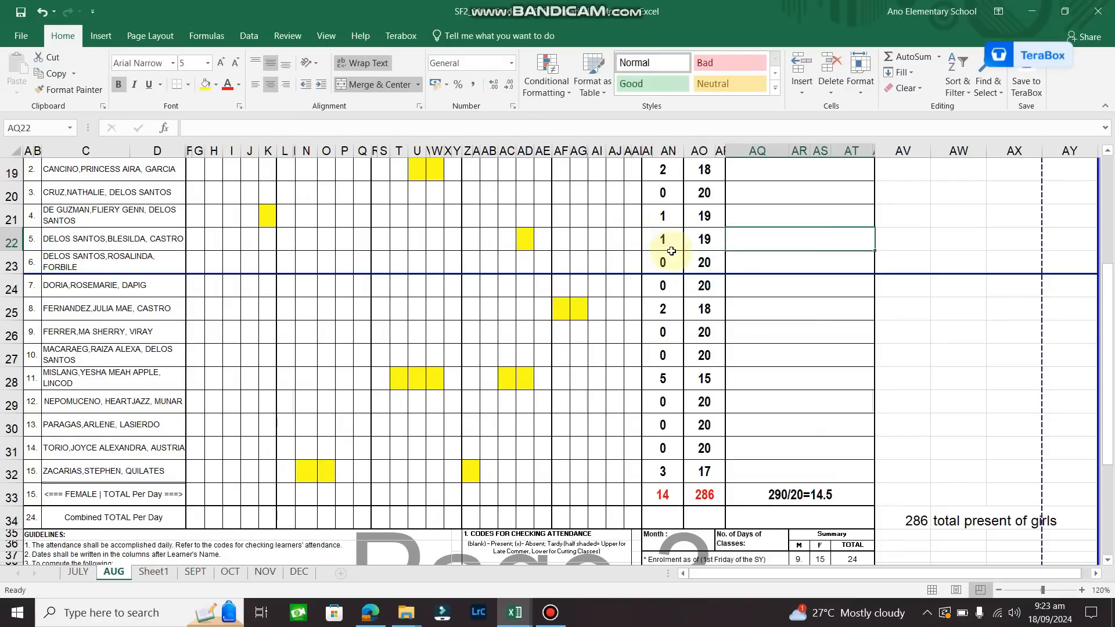
- Update the number being divided in the female total row's remark to 286
left_click(761, 492)
left_click(205, 124)
key("BackSpace")
key("BackSpace")
type("86")
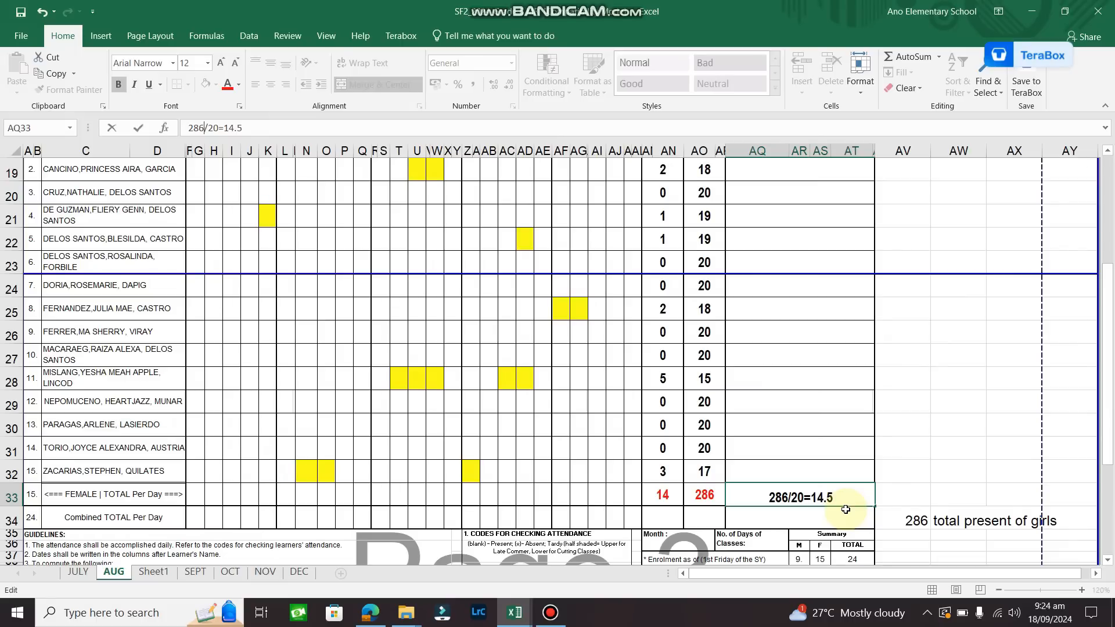
- Set the result in the female total row's remark to 14.3 and add the note "roun off 14"
left_click(839, 493)
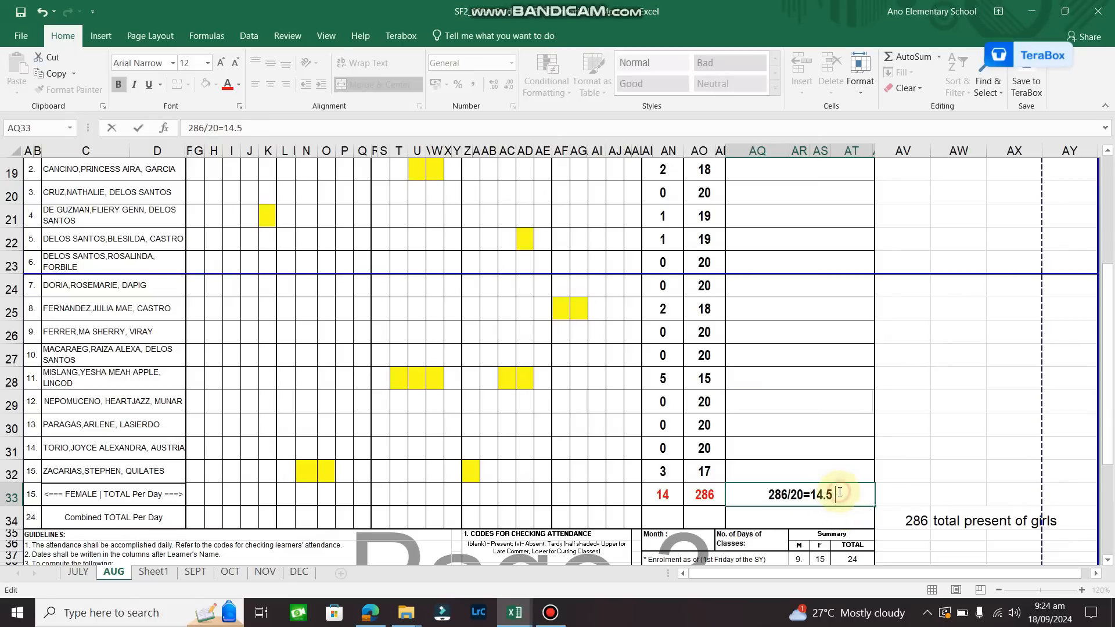
type("3")
key("BackSpace")
key("BackSpace")
type("3 roun")
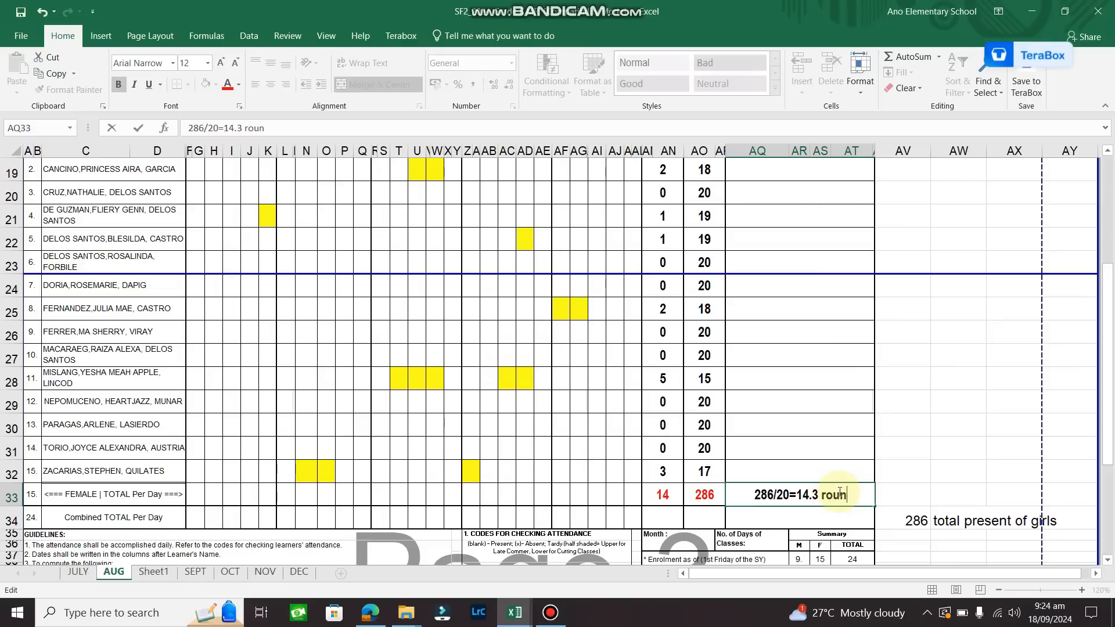
type(" off 14")
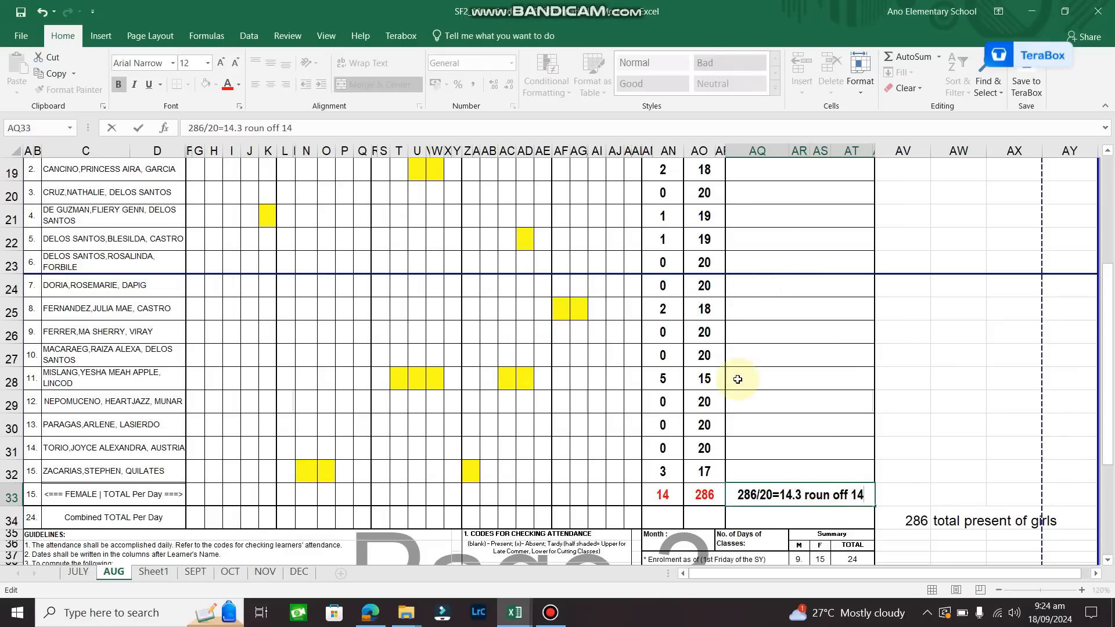
- Review the marked absences, monthly totals and average attendance remarks for all male and female learners on the AUG sheet
scroll(767, 399, "up", 2)
scroll(782, 413, "up", 1)
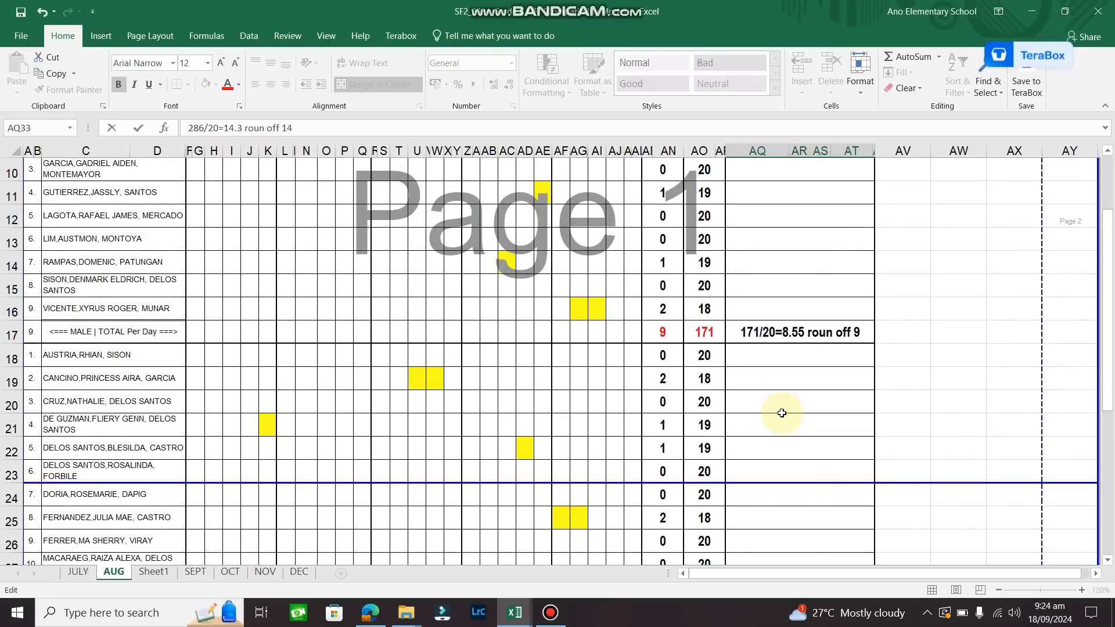
scroll(782, 413, "up", 3)
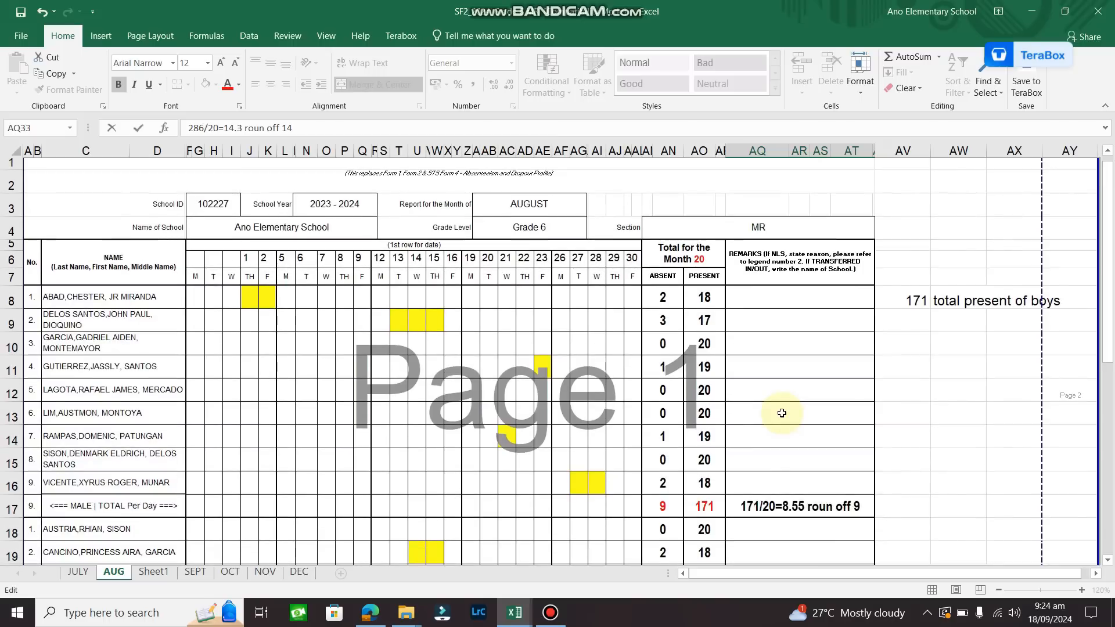
scroll(781, 413, "down", 2)
scroll(796, 475, "down", 3)
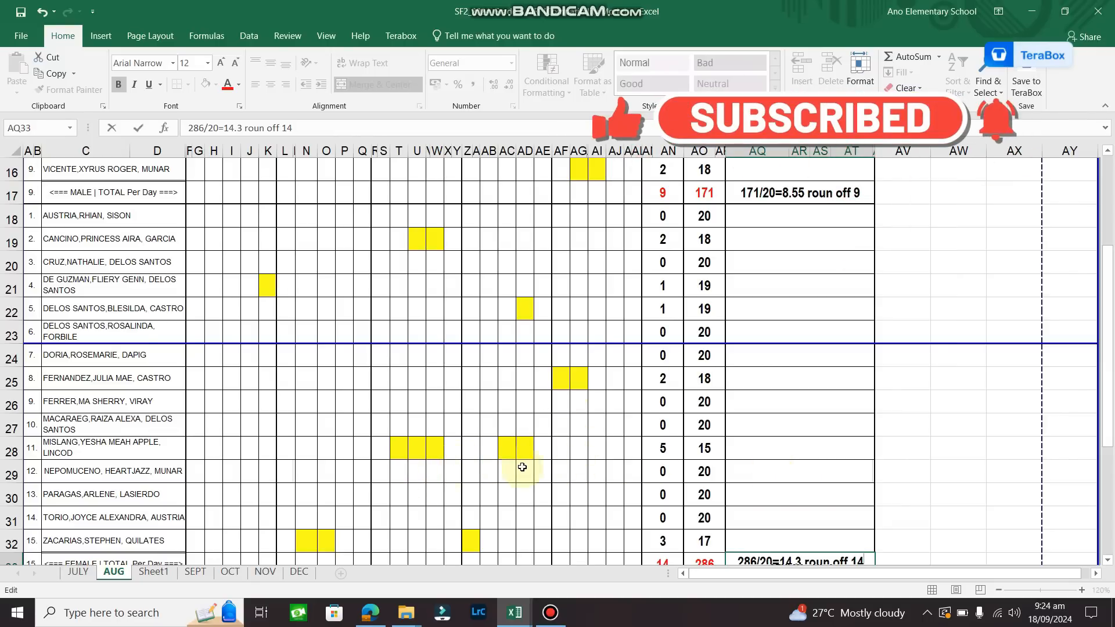
scroll(583, 461, "up", 1)
scroll(584, 461, "up", 4)
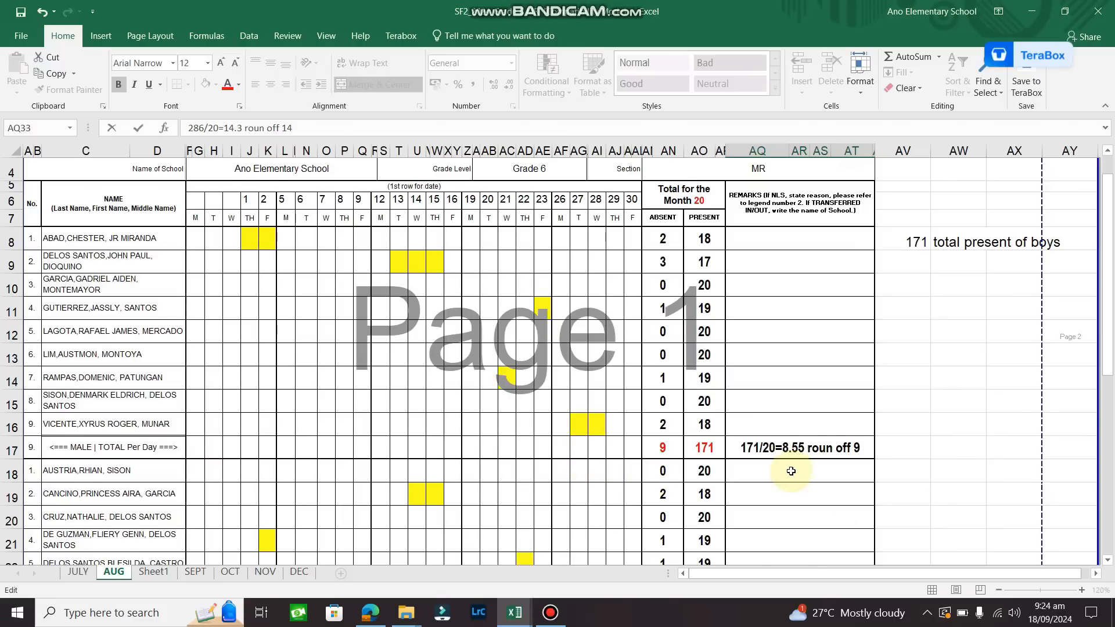
scroll(791, 471, "down", 4)
scroll(795, 475, "down", 2)
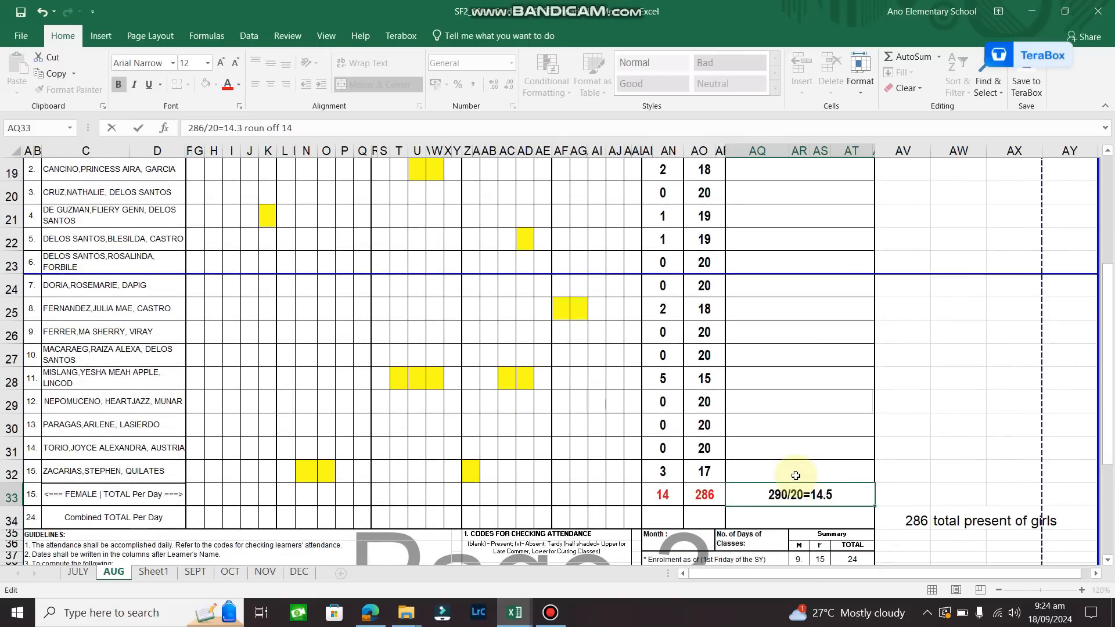
scroll(796, 476, "up", 3)
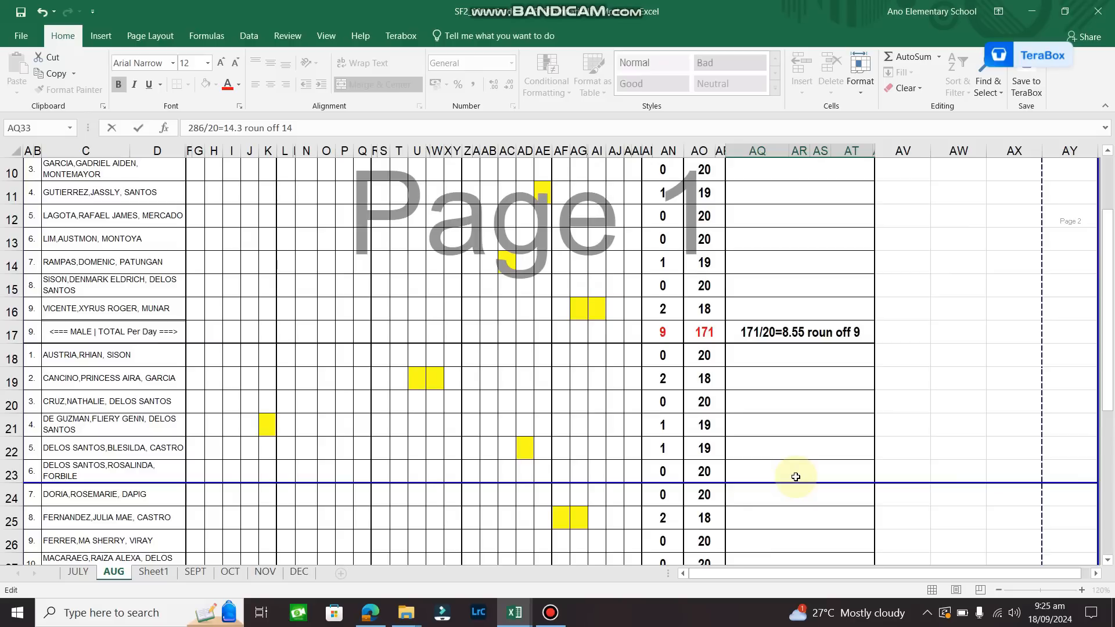